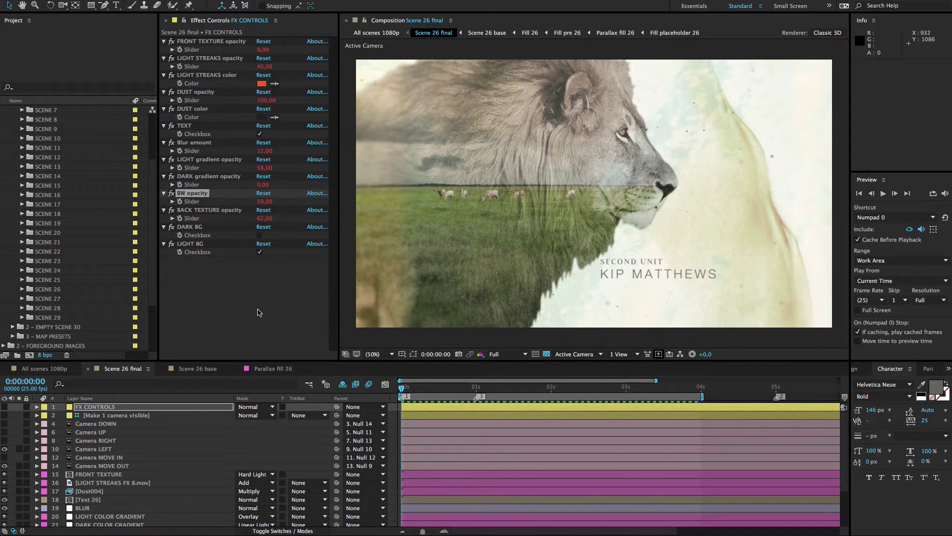
- Expand the 3 - FILL IMAGES folder and its Landscape object subfolder in the project
scroll(127, 289, down, 4)
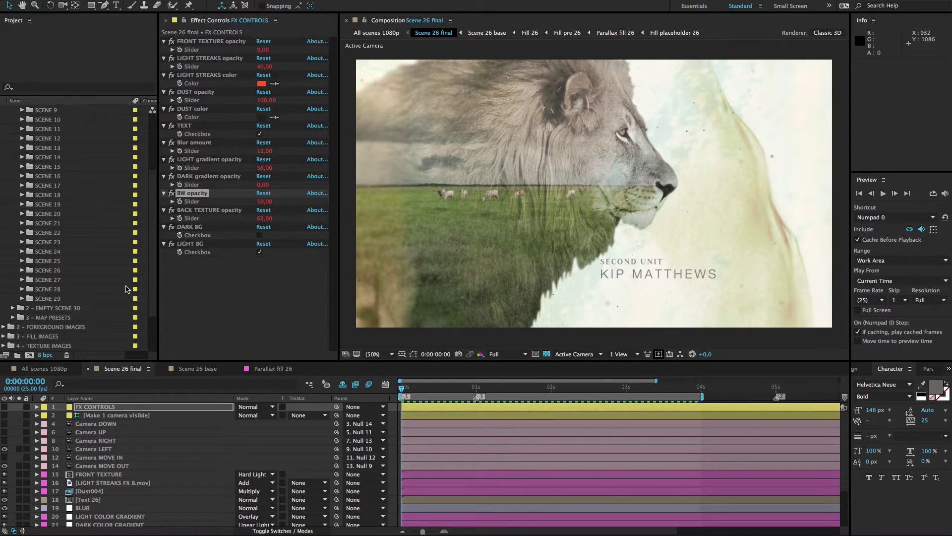
click(58, 281)
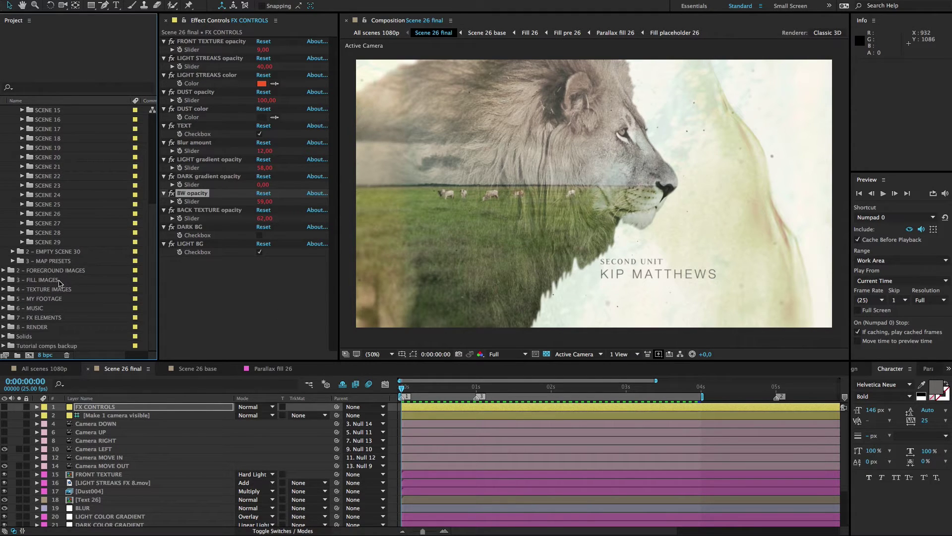
click(4, 280)
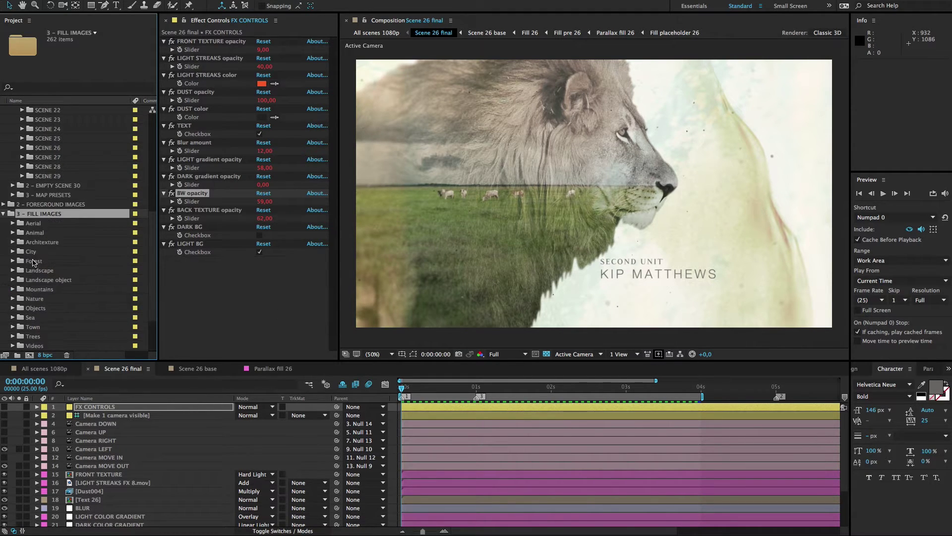
click(33, 280)
click(14, 279)
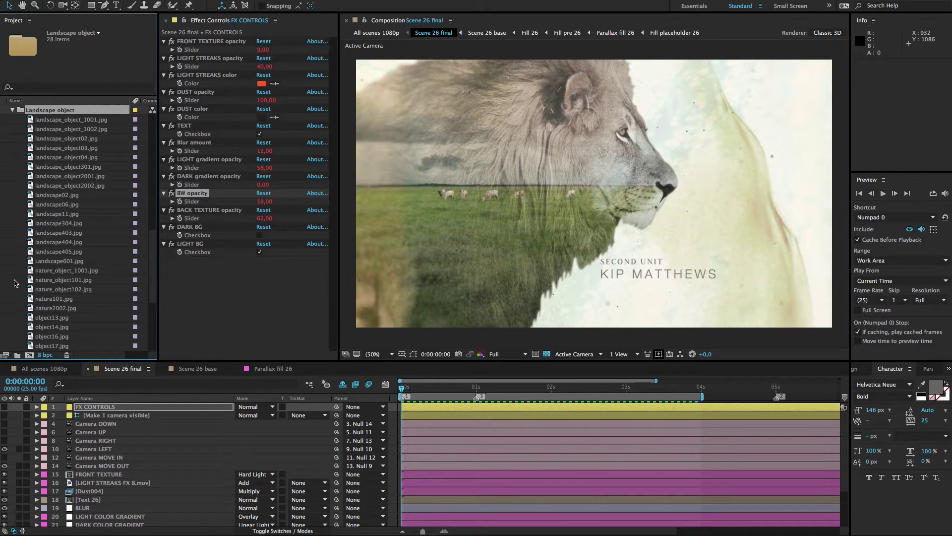
- Preview the first images in the Landscape object folder and open landscape_object03.jpg in the footage viewer
click(90, 121)
click(89, 130)
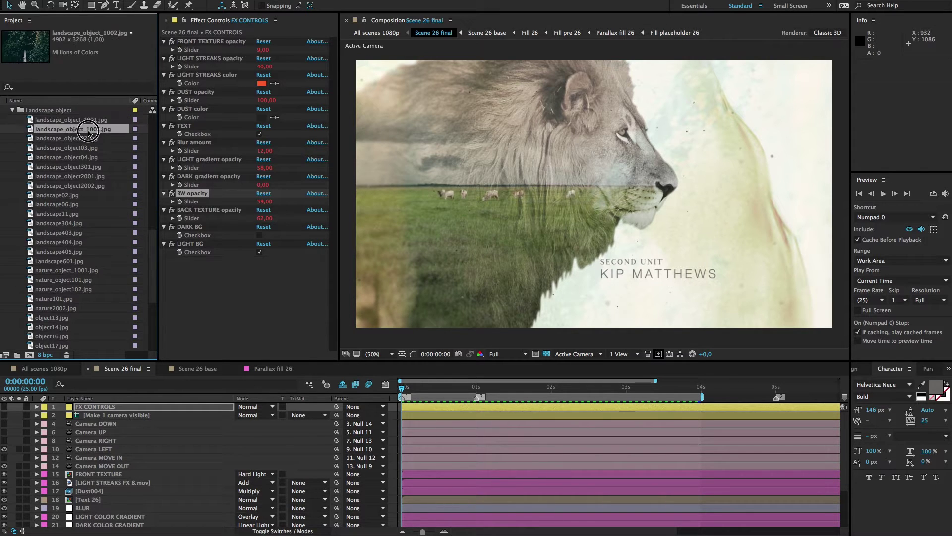
click(88, 139)
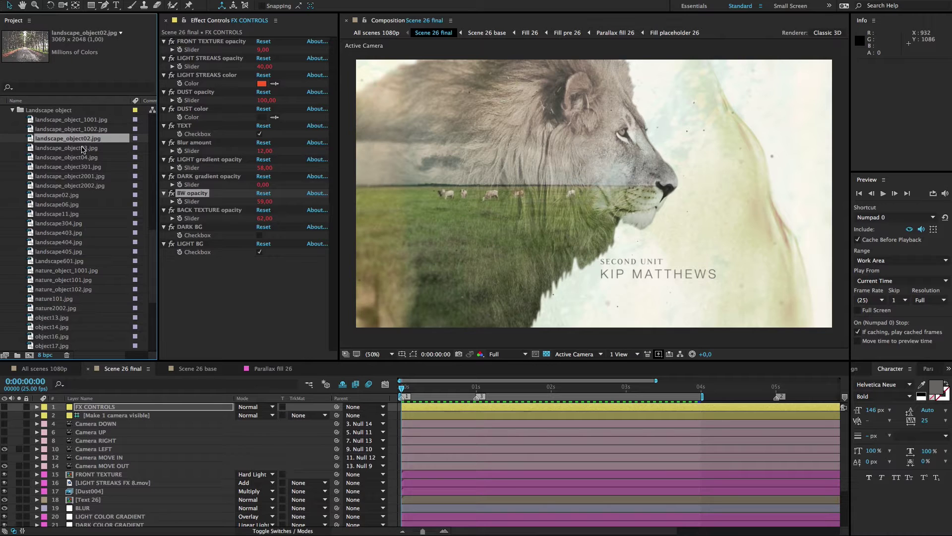
click(83, 148)
click(77, 158)
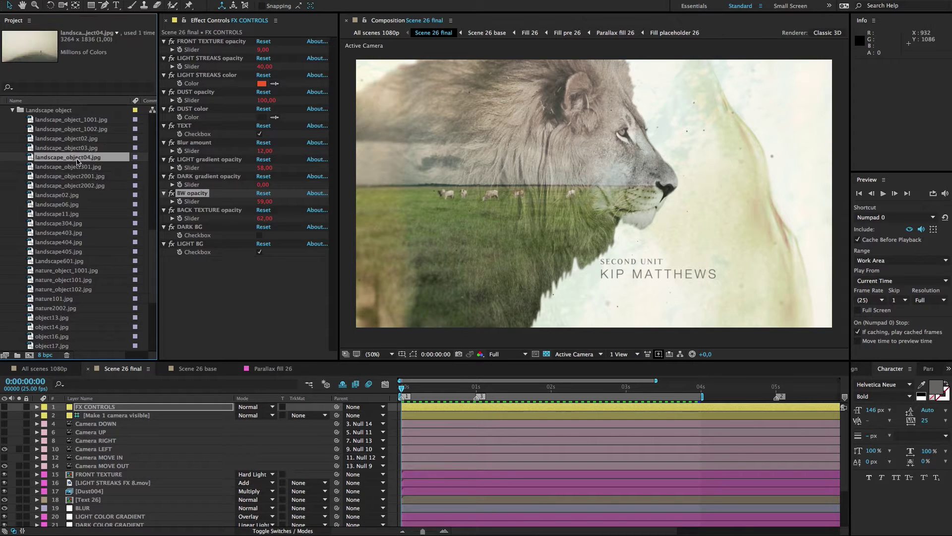
click(79, 150)
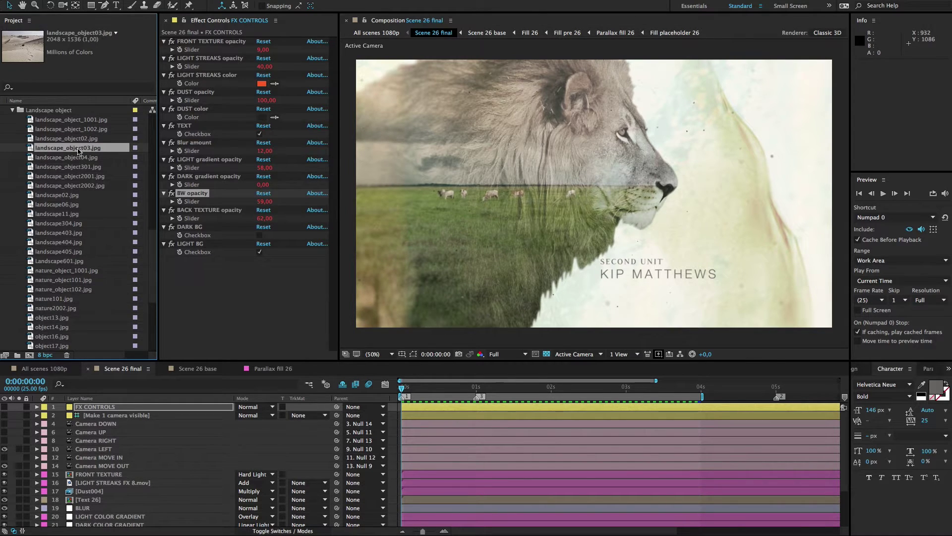
double_click(79, 149)
drag(244, 219, 595, 202)
key(period)
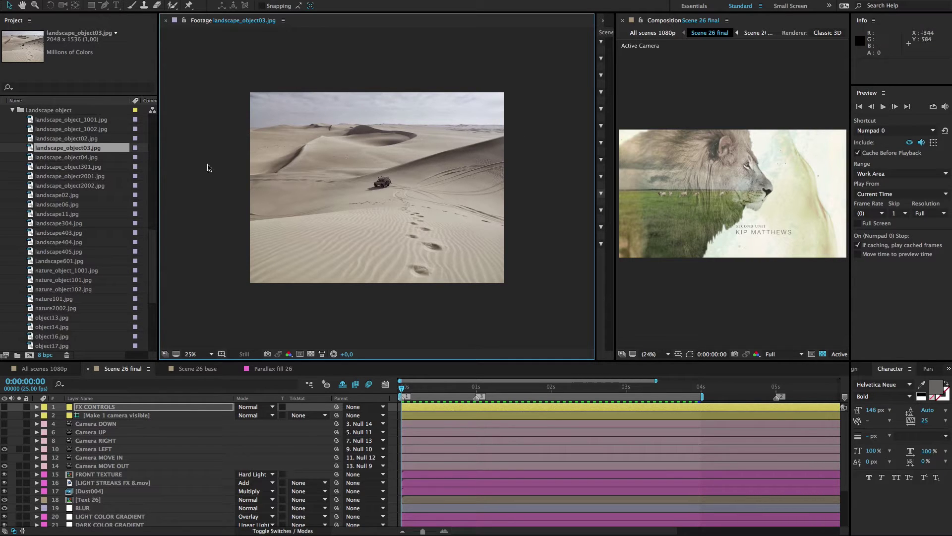
- View landscape_object2002.jpg centred in the footage viewer, close it and return to the Scene 26 final composition
click(93, 166)
click(78, 186)
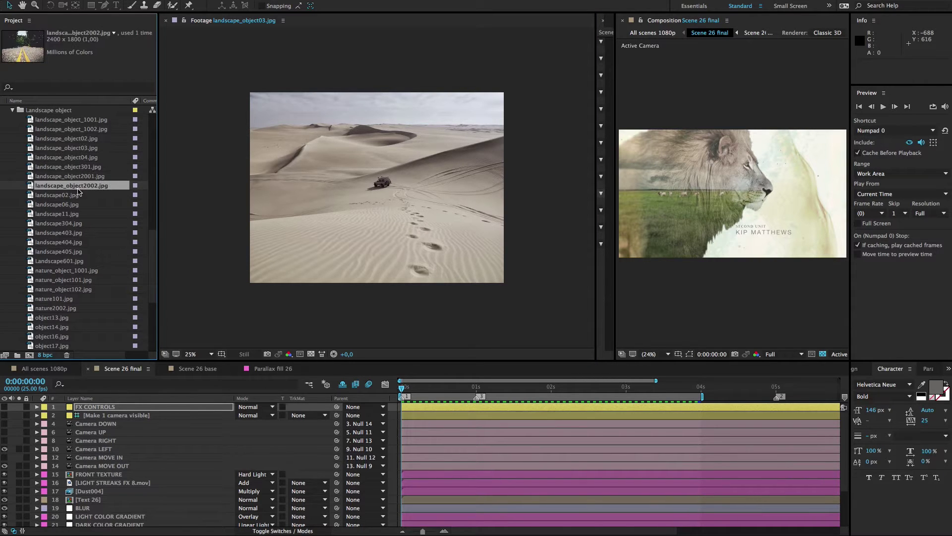
double_click(77, 185)
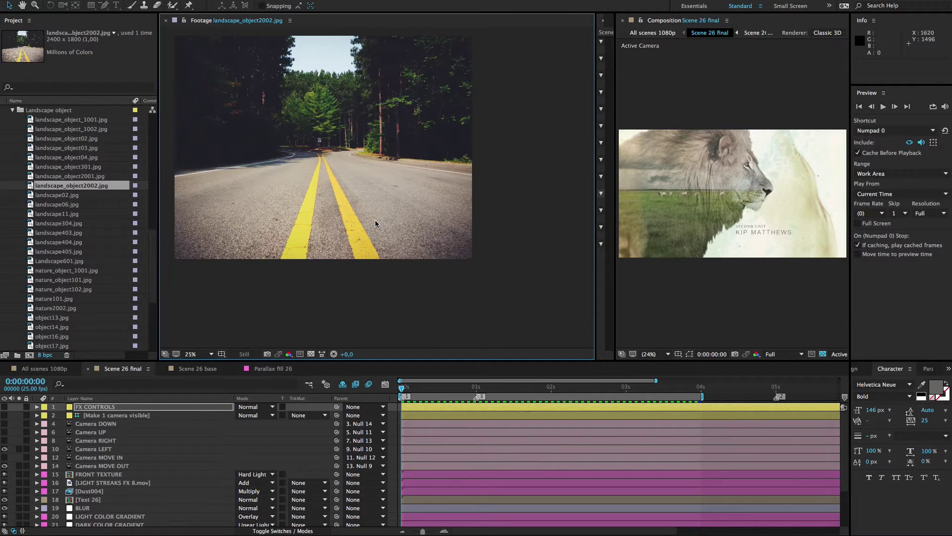
key(h)
drag(317, 173, 364, 209)
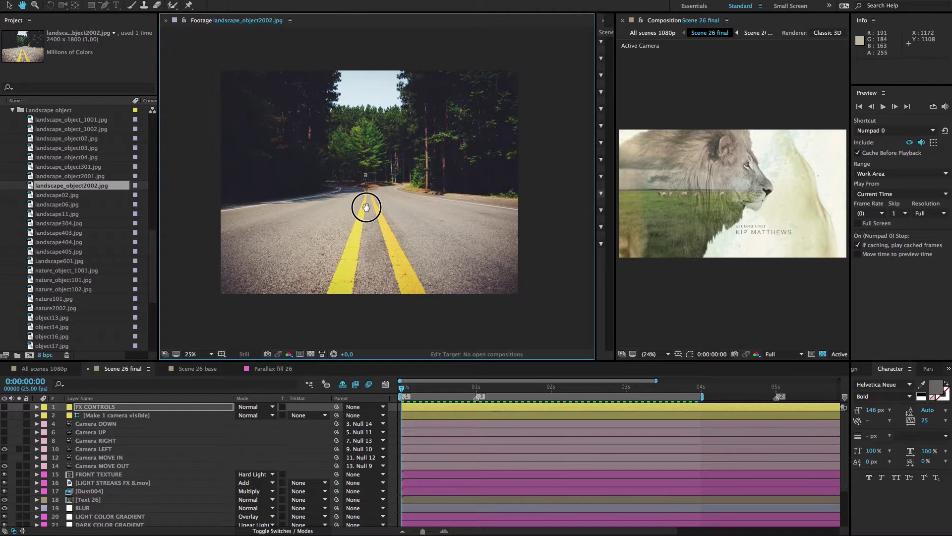
key(v)
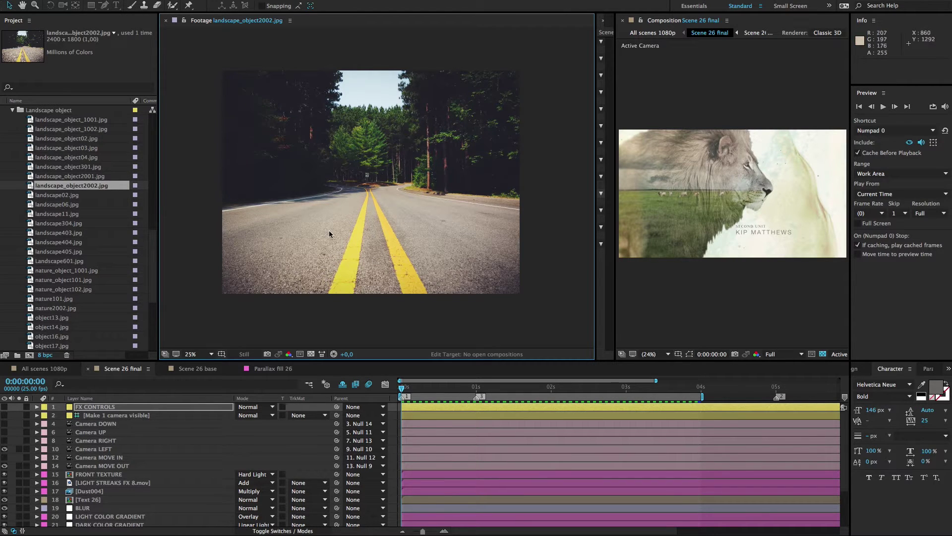
click(167, 21)
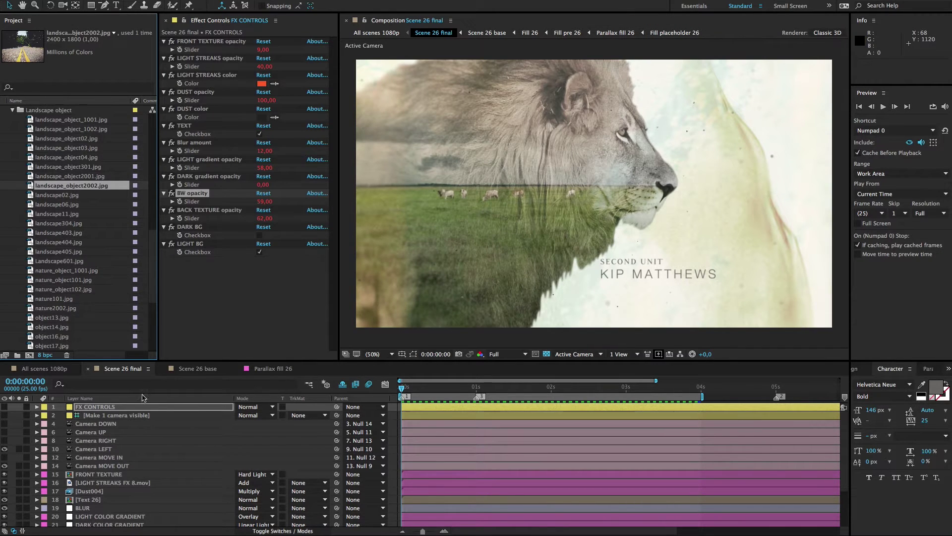
click(123, 372)
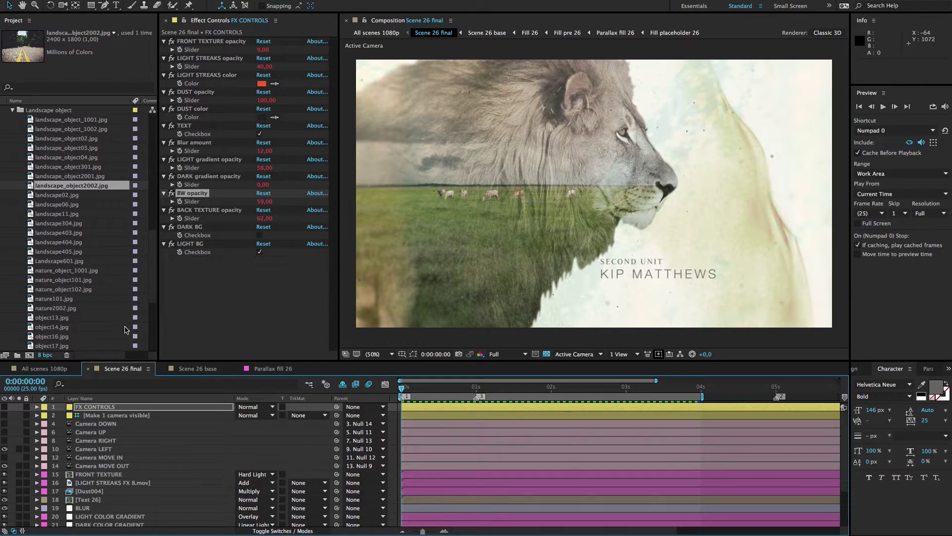
- Expand the SCENE 26 folder and open its Fill placeholder 26 composition
scroll(54, 218, up, 3)
scroll(53, 218, up, 5)
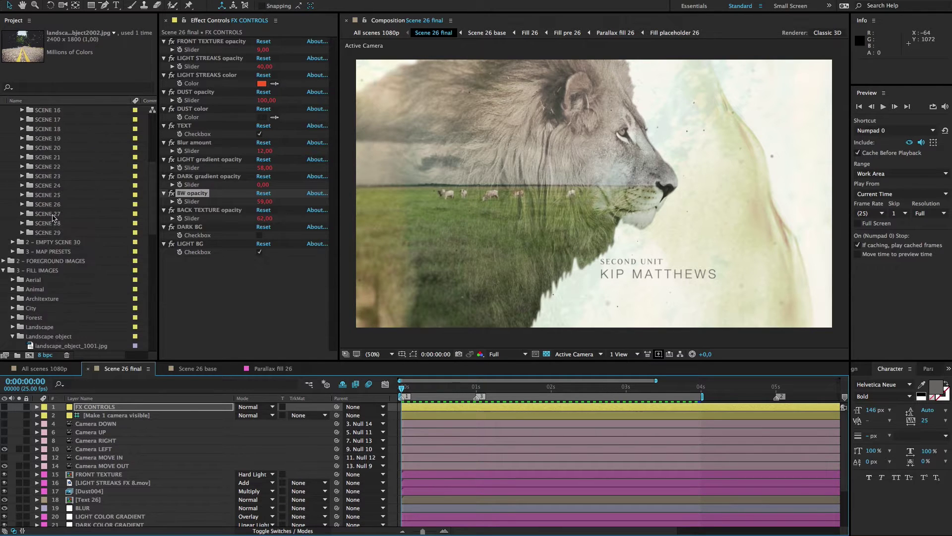
click(51, 233)
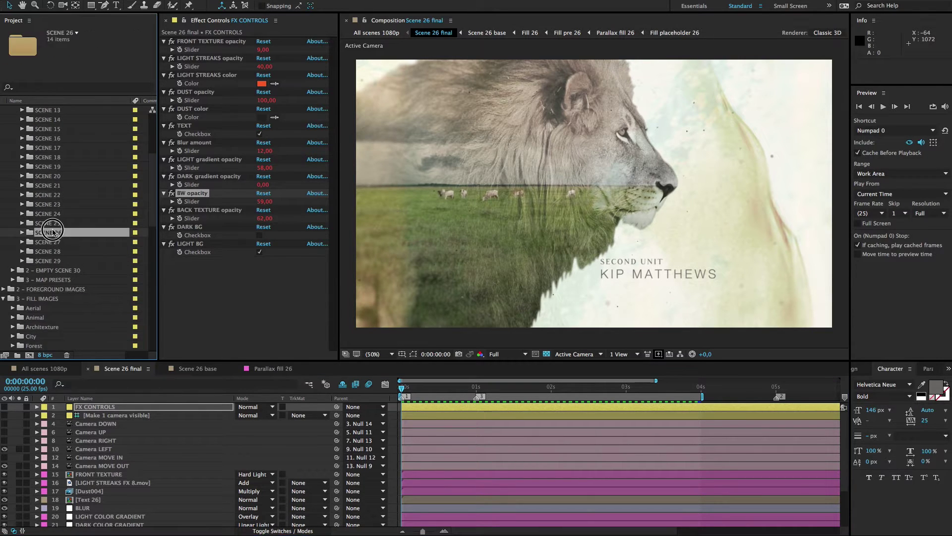
click(24, 233)
scroll(74, 273, down, 2)
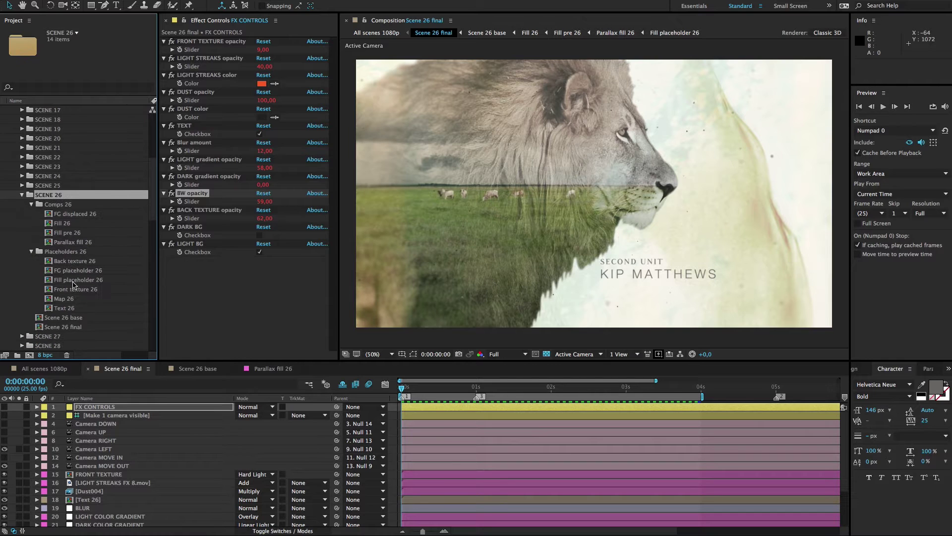
click(73, 282)
double_click(74, 282)
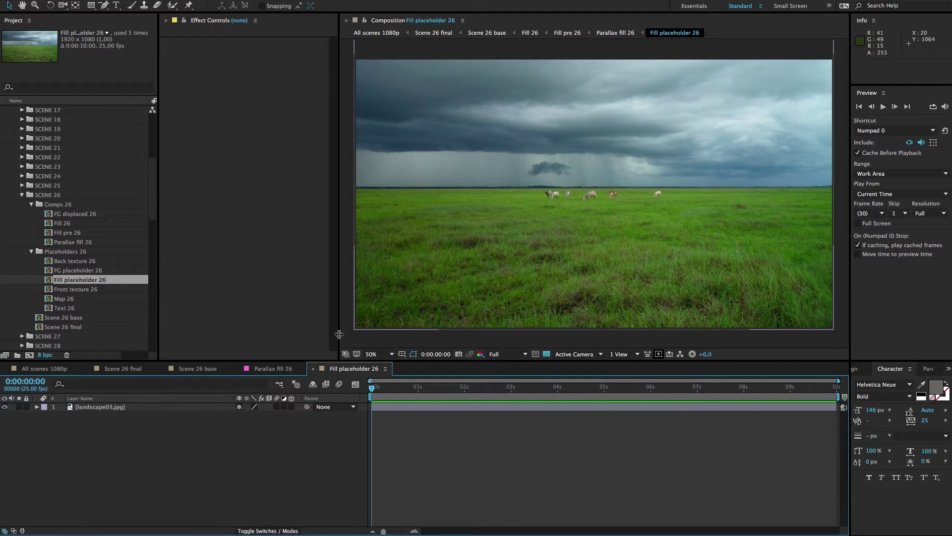
- Add landscape_object2002.jpg from the Landscape object folder above the landscape03.jpg layer in Fill placeholder 26
scroll(99, 300, down, 6)
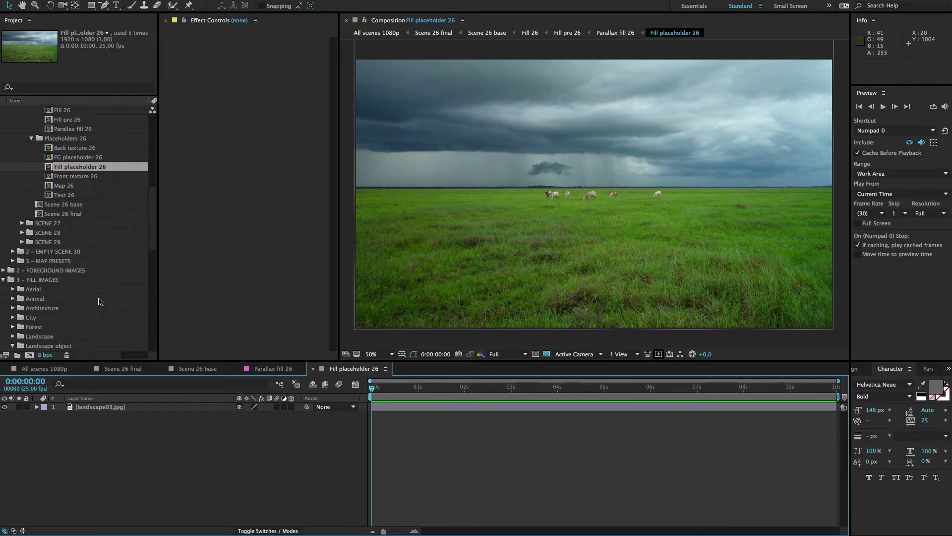
scroll(99, 301, down, 2)
click(74, 327)
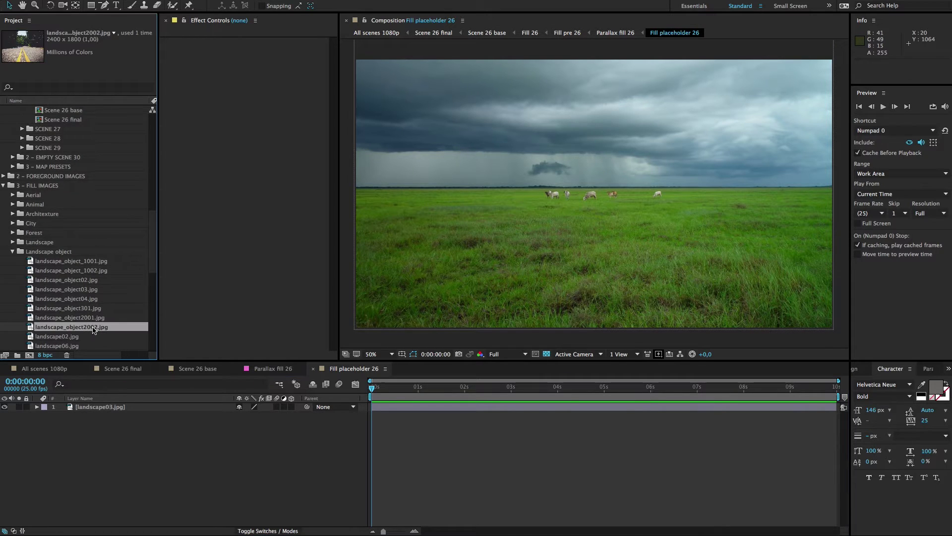
drag(72, 328, 112, 405)
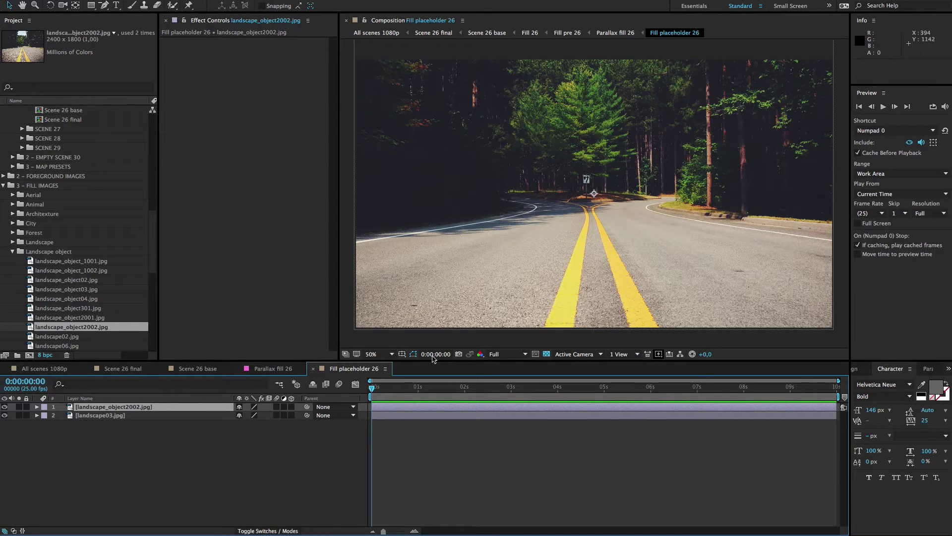
- Open the Parallax fill 26 composition and enable Show grid on the Grid CONTROLS layer
click(280, 371)
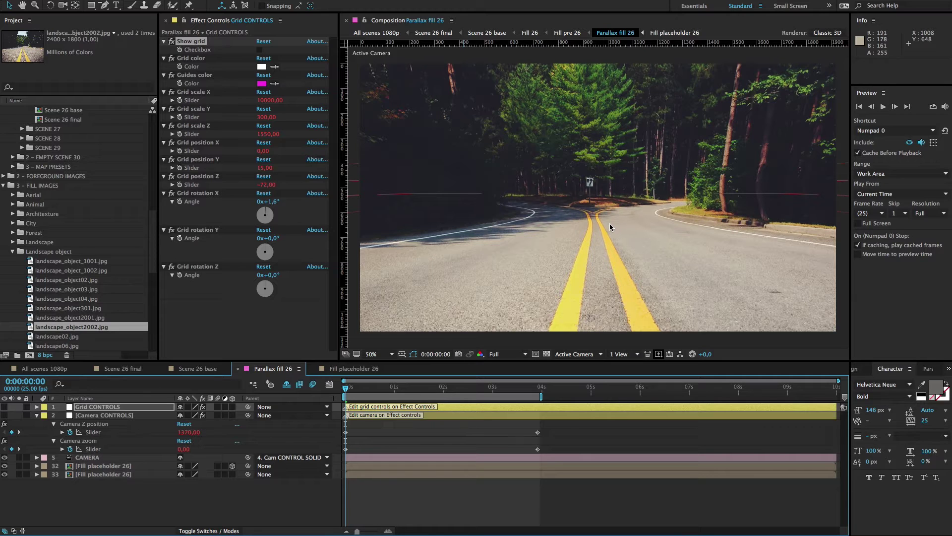
key(h)
mouse_move(585, 187)
mouse_down()
mouse_move(593, 198)
mouse_move(594, 190)
mouse_up()
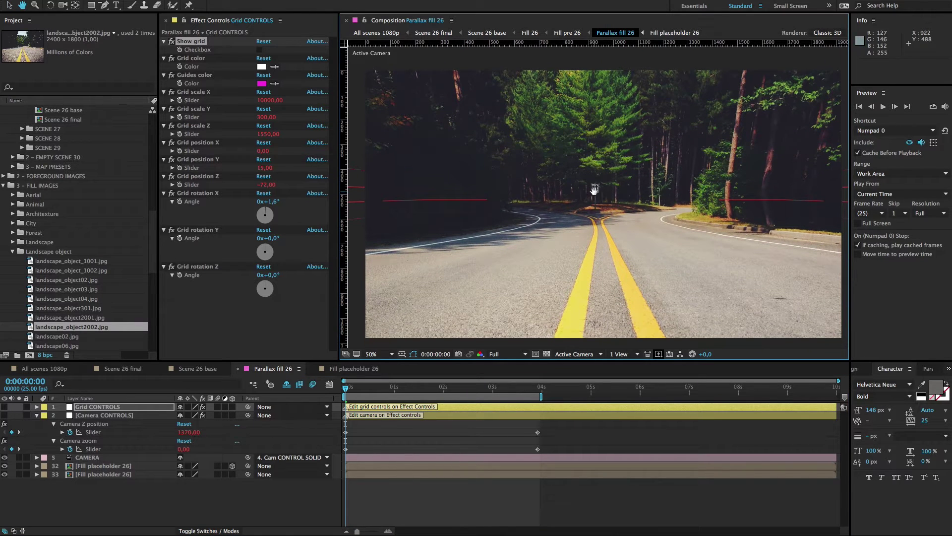
key(v)
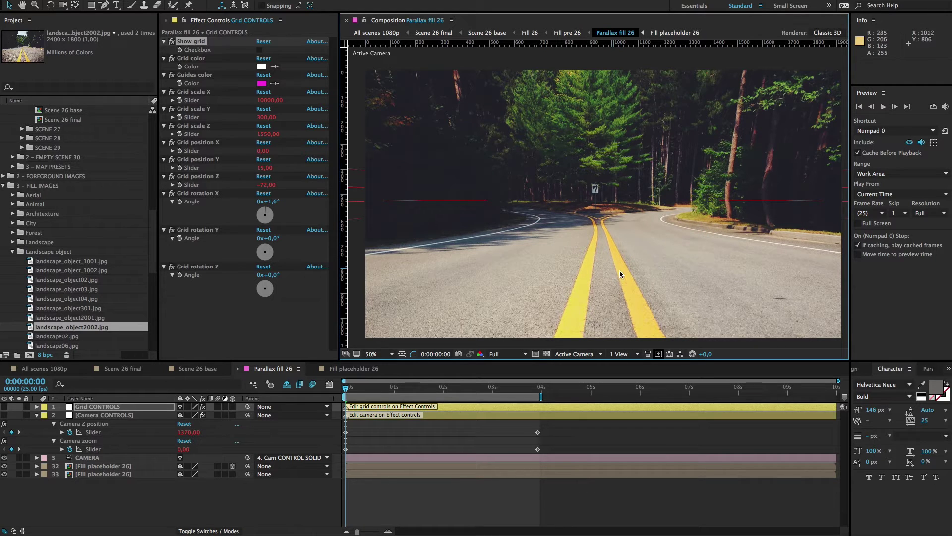
click(258, 50)
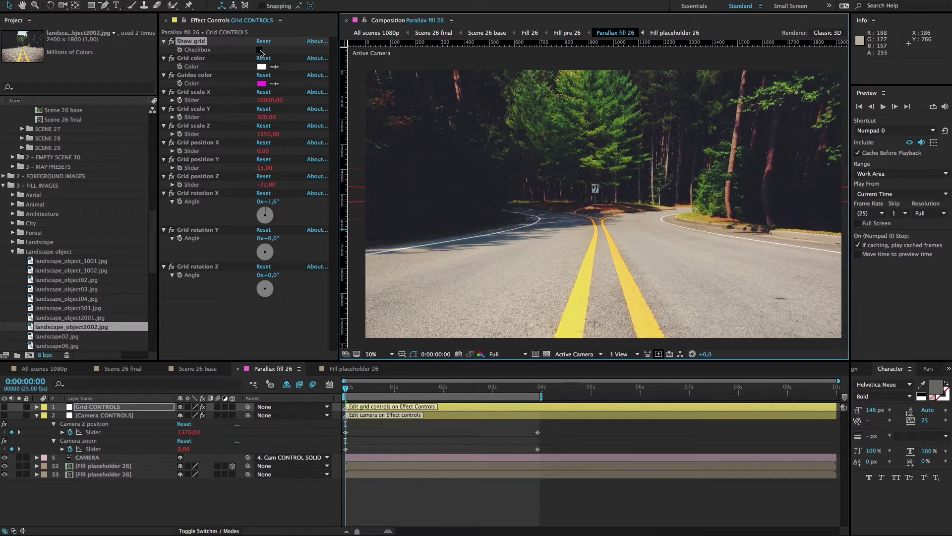
click(259, 50)
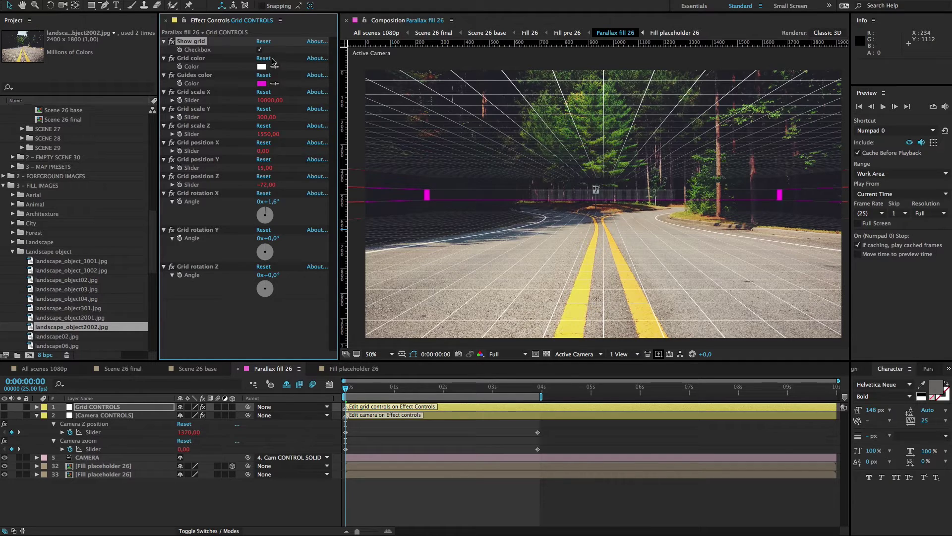
- Set Grid scale X to 50 and reset Grid scale Y and Grid scale Z to their defaults
click(268, 100)
text(50)
key(Return)
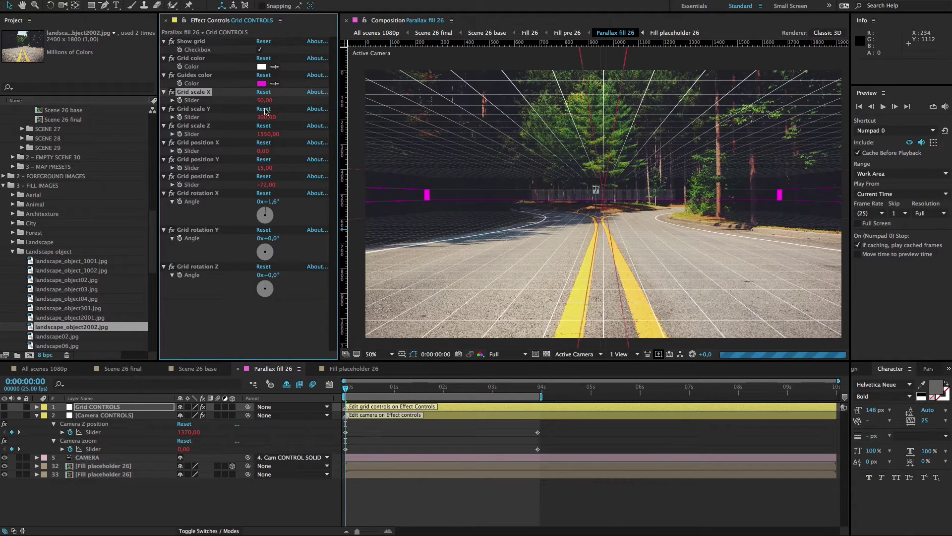
click(265, 109)
click(264, 126)
- Reset the grid's X, Y and Z position and its X, Y and Z rotation to their defaults
click(264, 143)
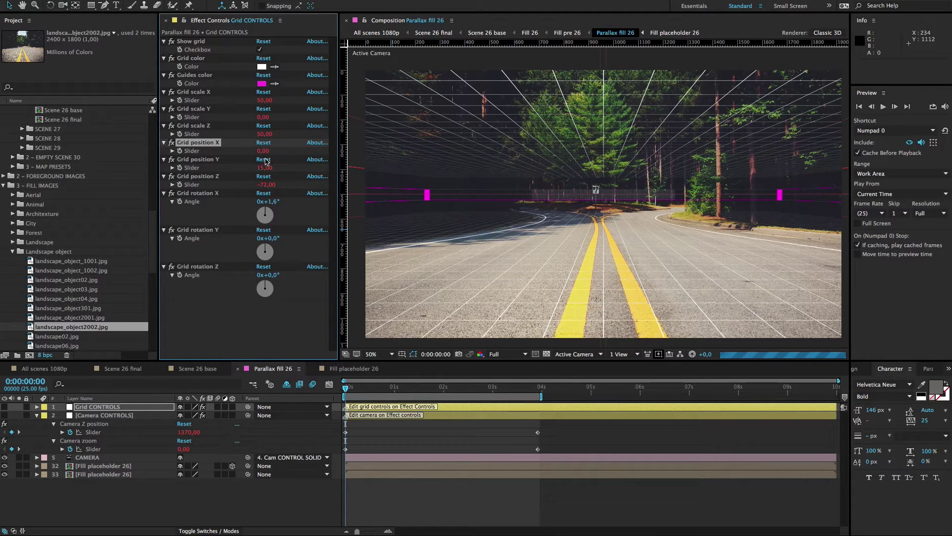
click(264, 160)
click(264, 176)
click(265, 194)
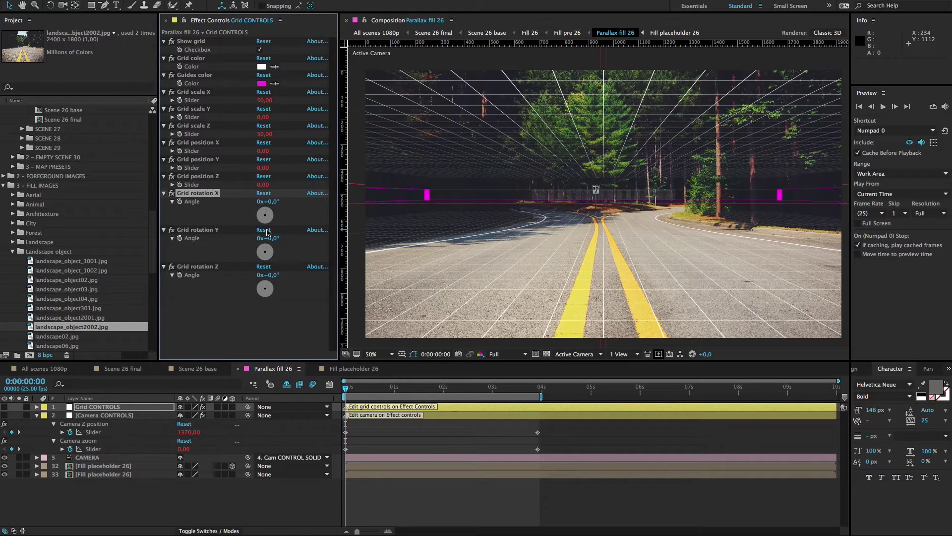
click(264, 230)
click(264, 266)
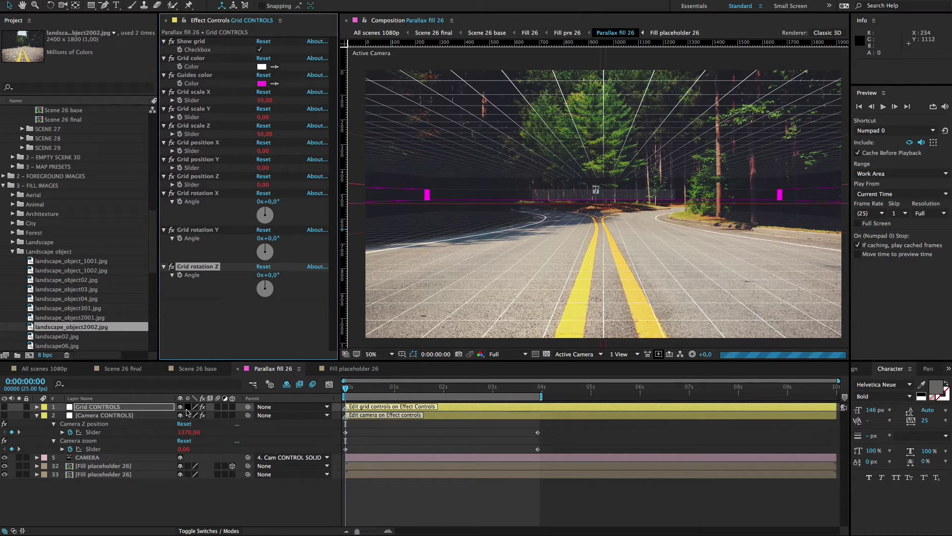
- Remove the Camera Z position and Camera zoom keyframes from Camera CONTROLS, and reset Camera Z position to its default
click(155, 416)
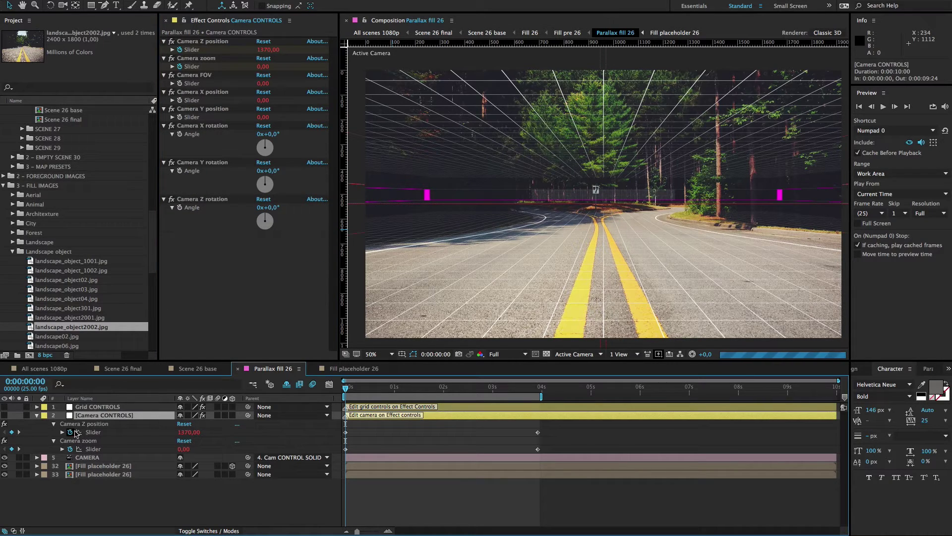
click(70, 432)
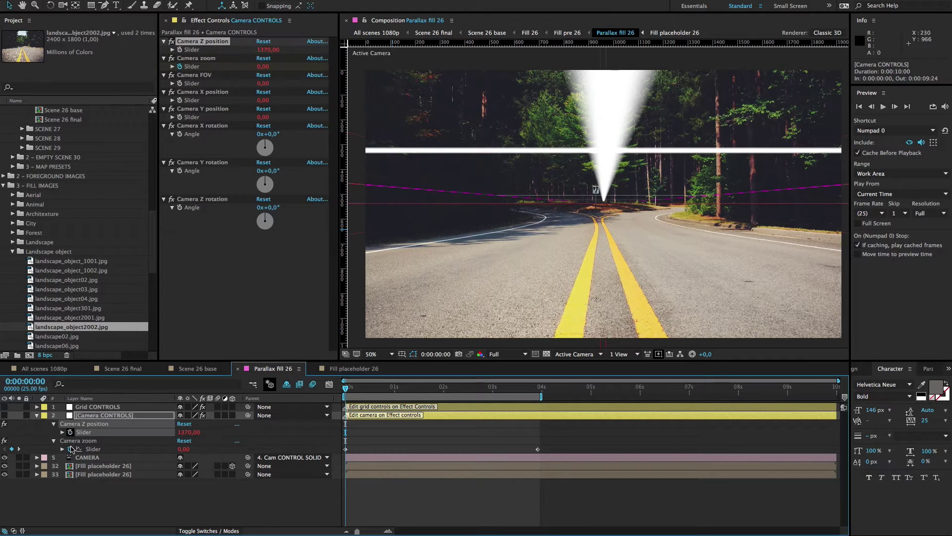
click(71, 449)
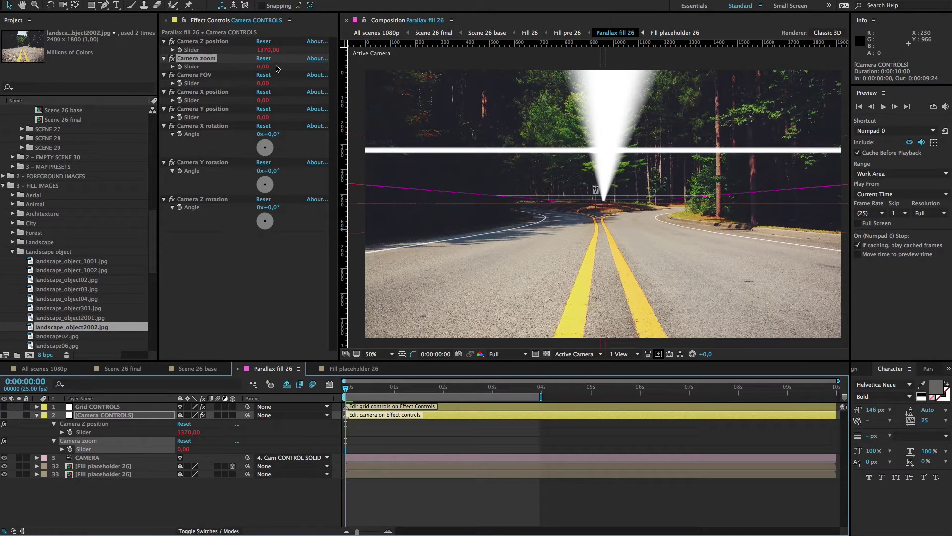
click(263, 41)
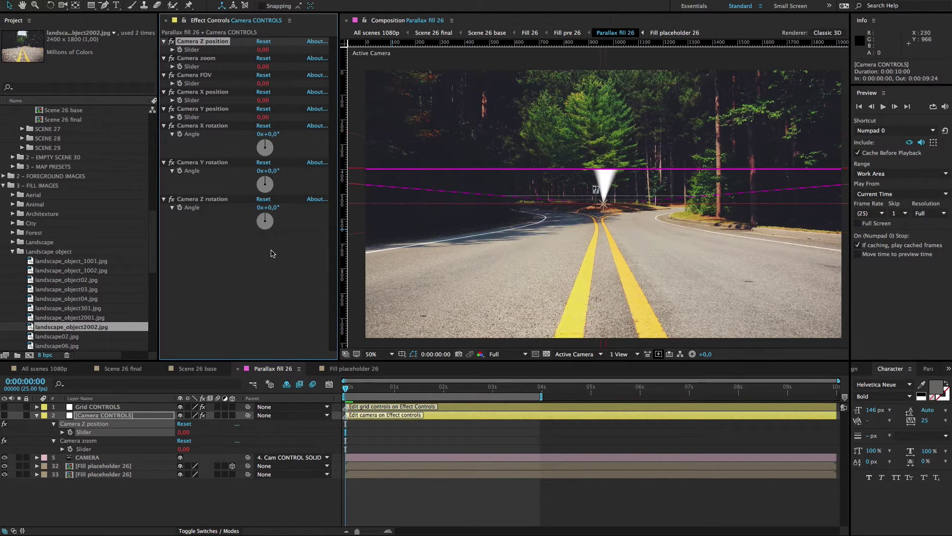
- Set Grid scale Y to 50 on the Grid CONTROLS layer
click(105, 407)
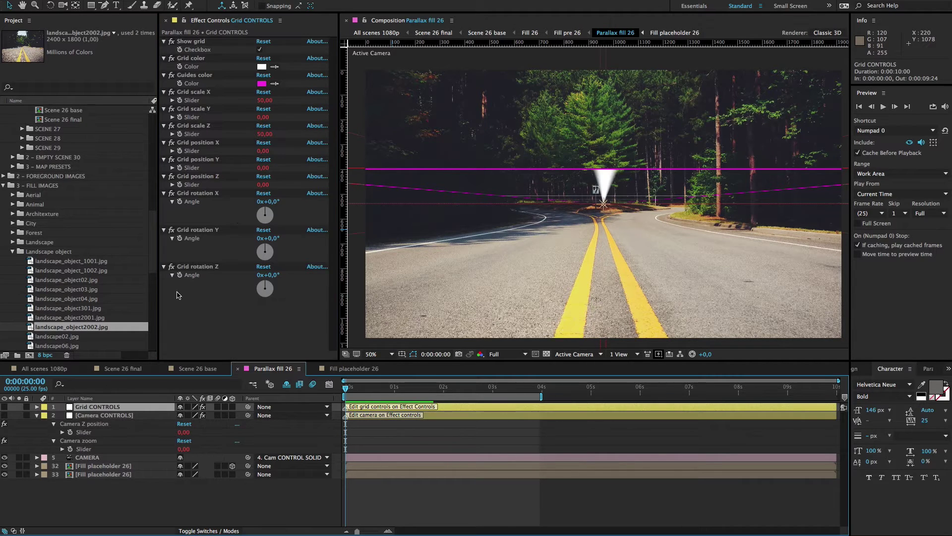
click(259, 117)
text(50)
key(Return)
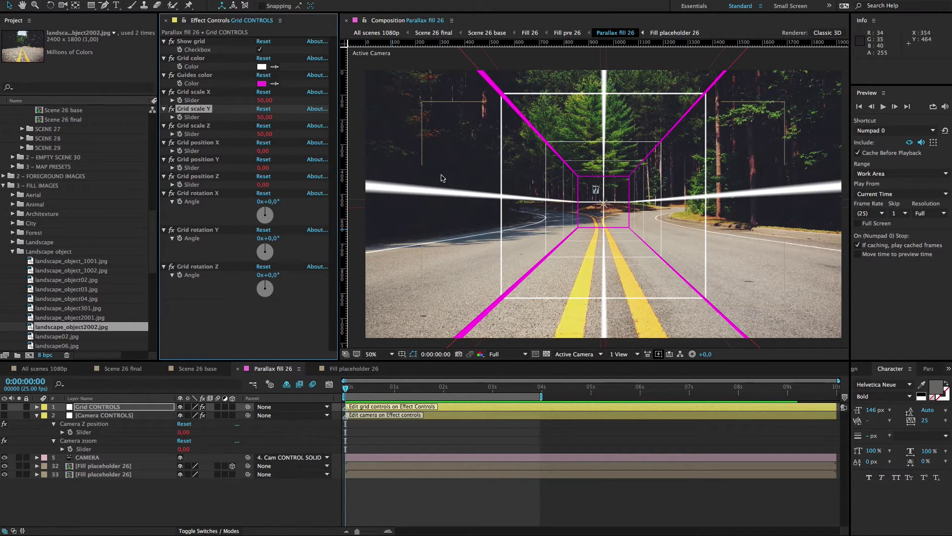
- Widen the perspective grid by setting Grid scale X to 265
drag(262, 101, 335, 105)
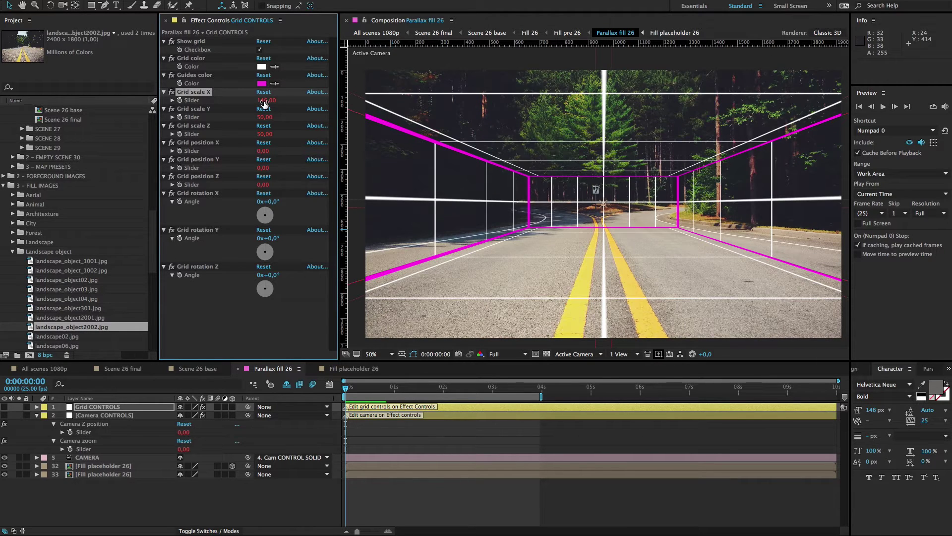
drag(264, 102, 298, 111)
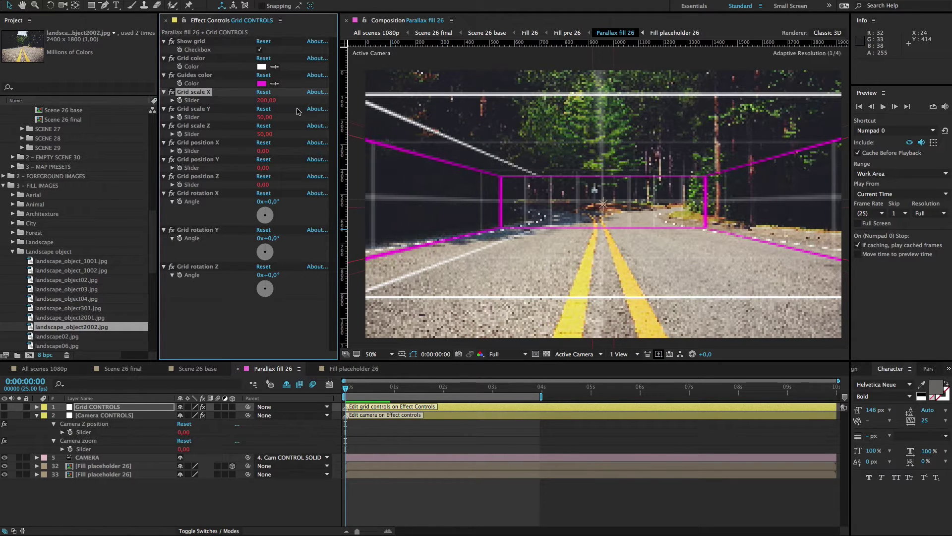
click(266, 100)
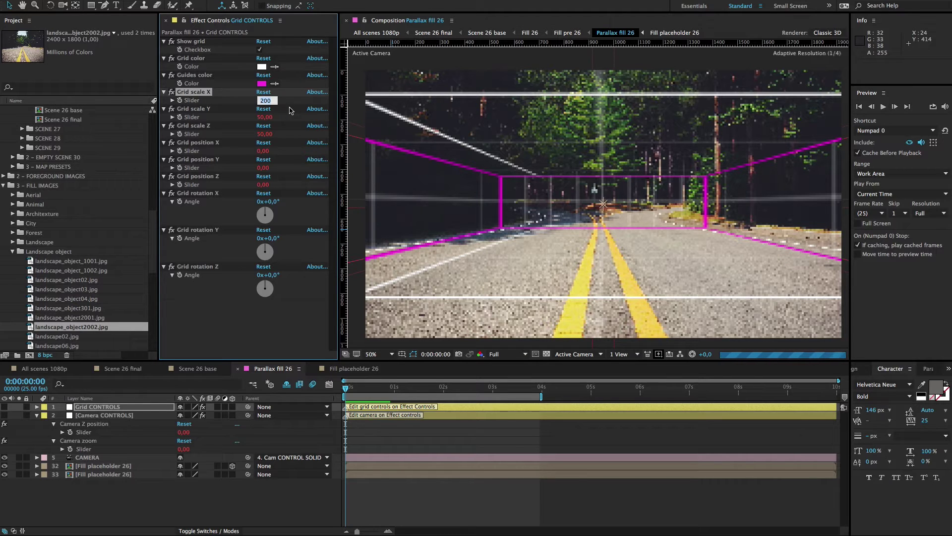
key(Return)
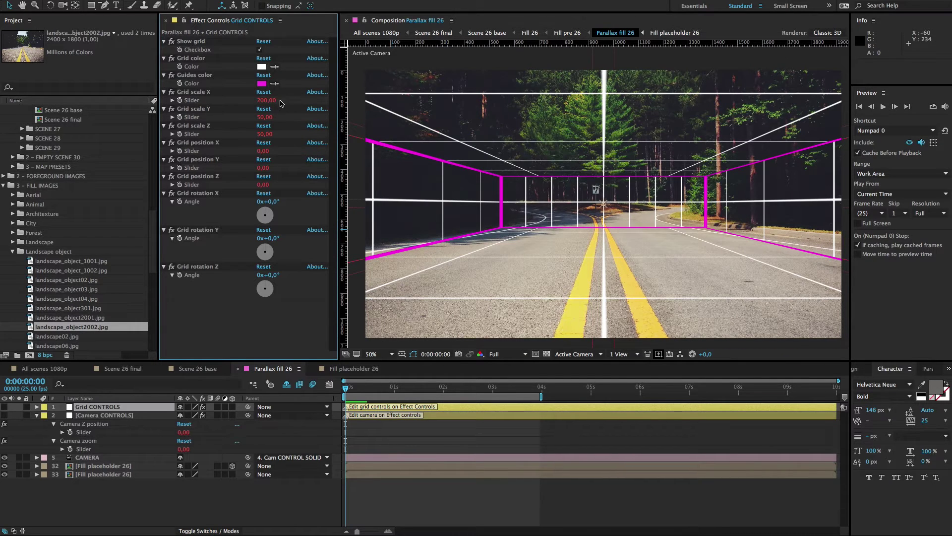
click(264, 100)
drag(265, 101, 302, 106)
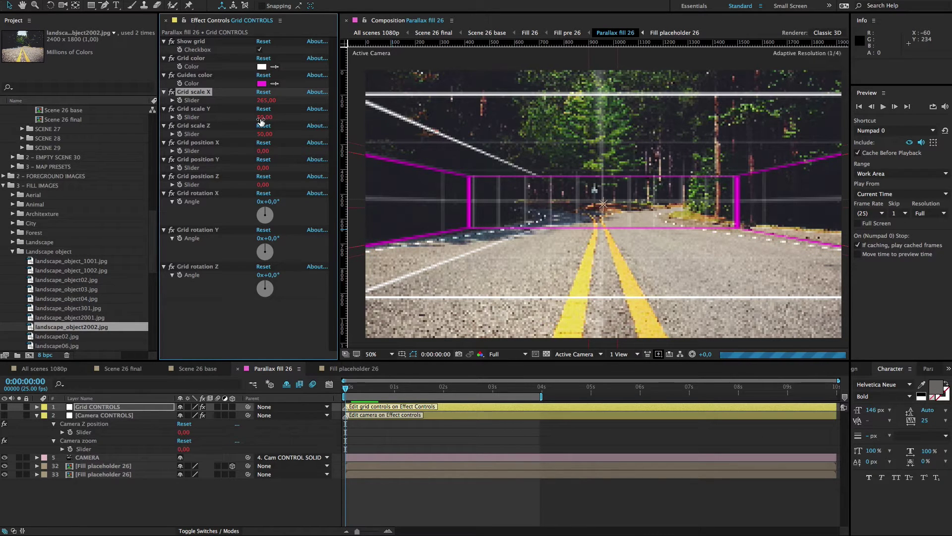
- Set Grid scale Y to 234 and Grid scale Z to 216
drag(261, 121, 340, 137)
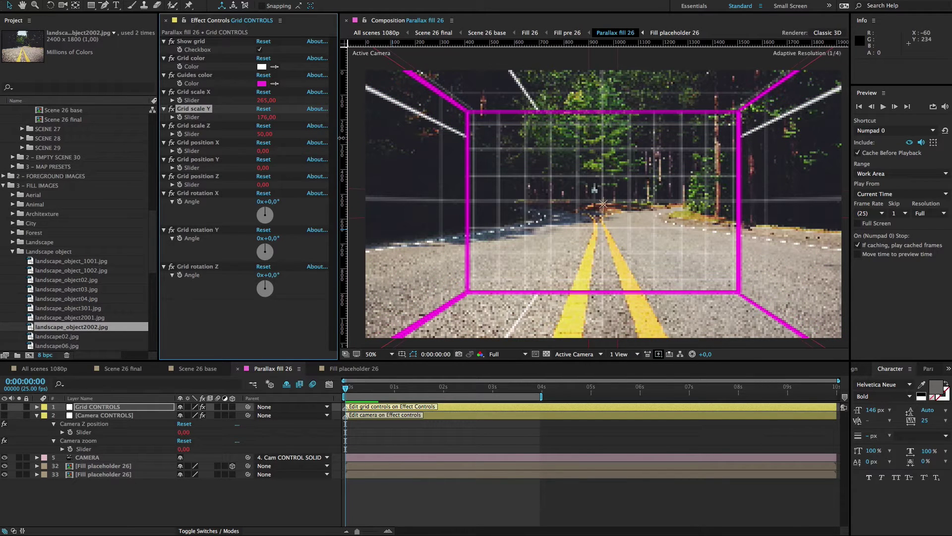
click(263, 119)
drag(263, 119, 397, 139)
click(272, 135)
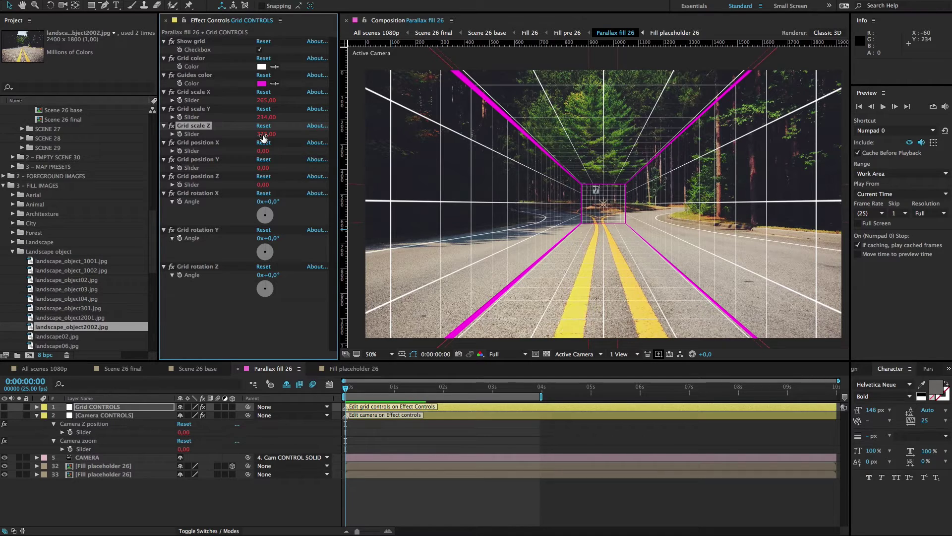
click(263, 135)
key(Return)
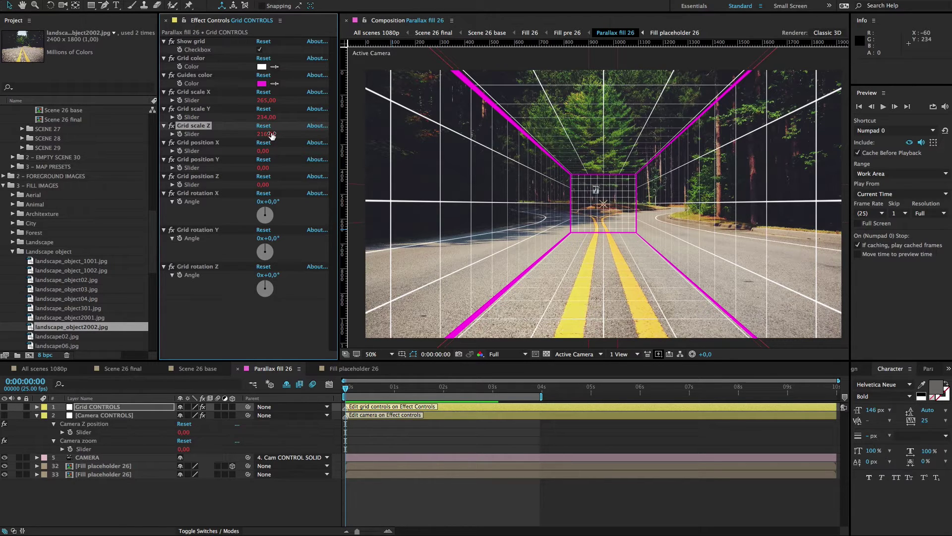
- Set Grid scale X to 787 and Grid scale Y to 649
click(266, 100)
key(Return)
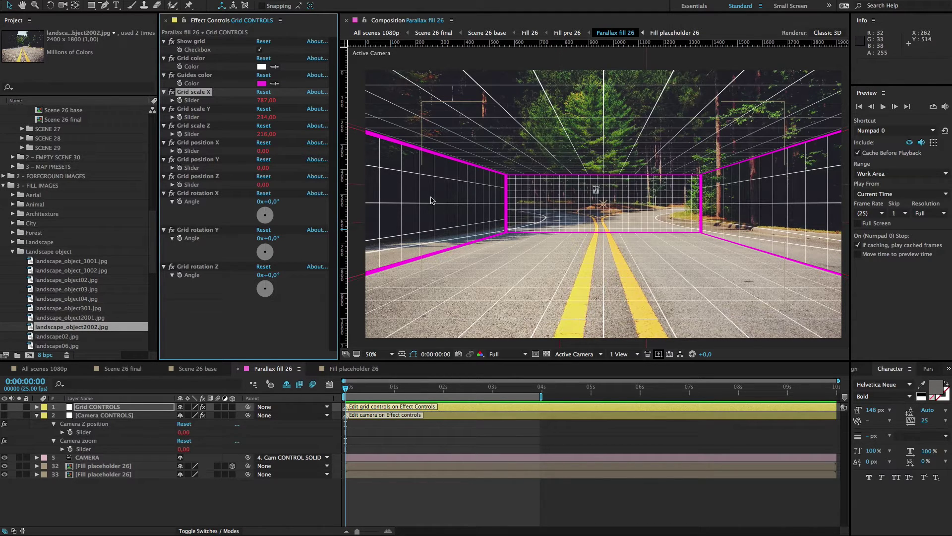
click(272, 118)
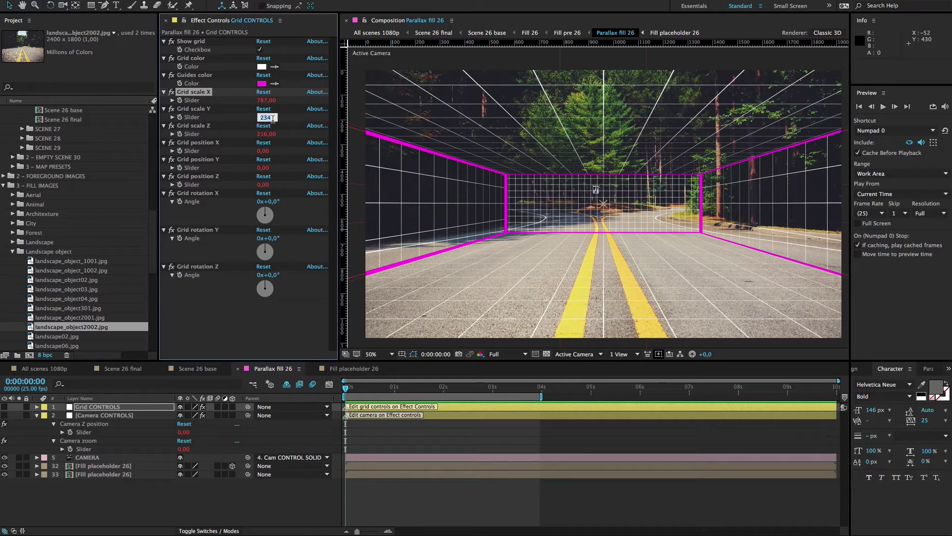
text(649)
key(Return)
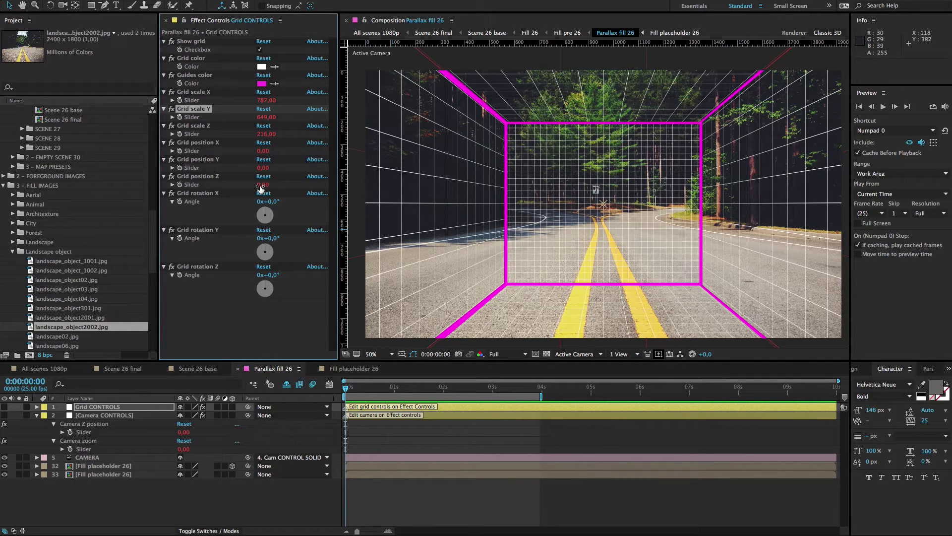
- Set Grid position Z to 3000 and Grid position Y to -5000 to align the grid floor with the road
drag(261, 187, 652, 169)
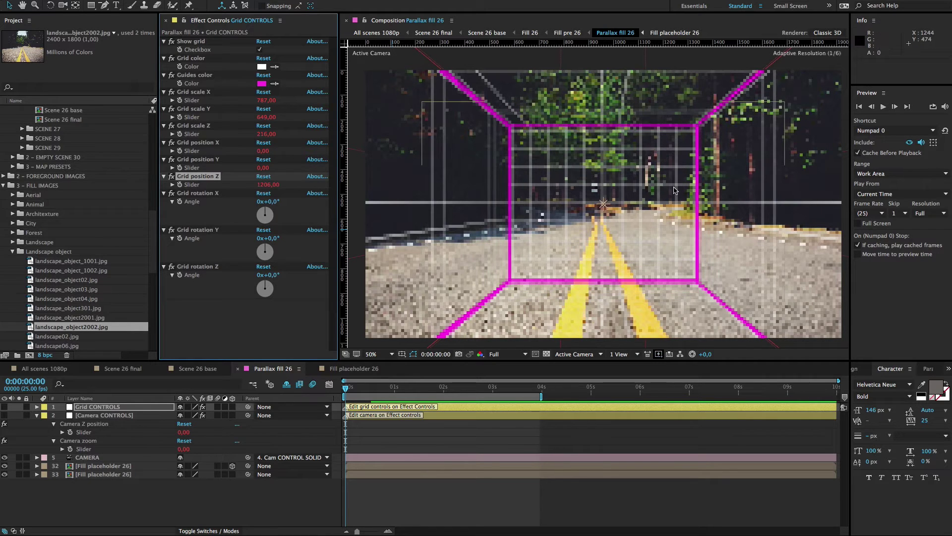
click(267, 185)
text(3000)
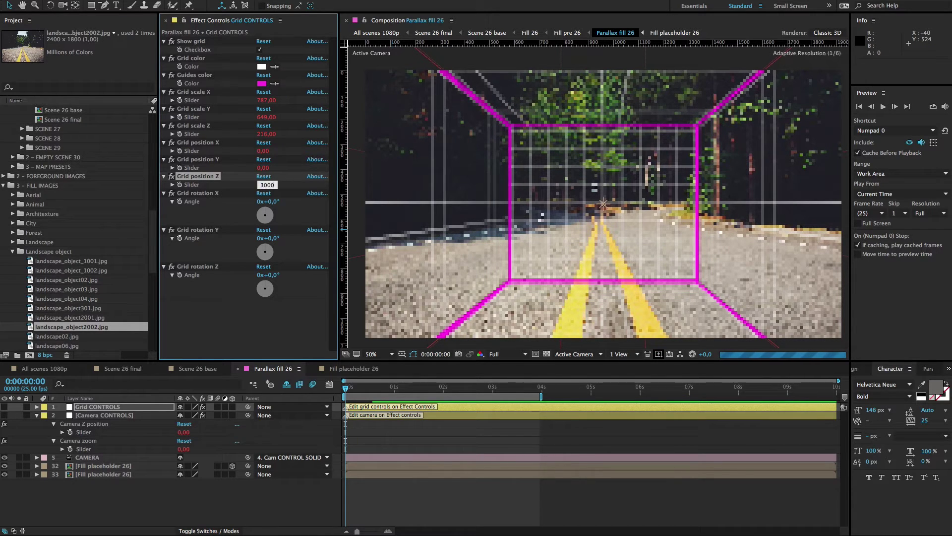
key(Return)
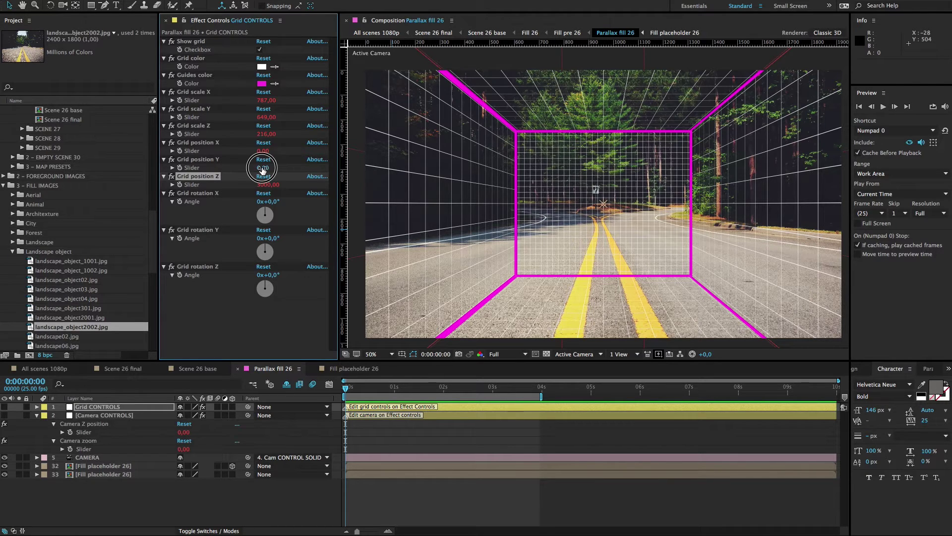
click(262, 169)
key(Return)
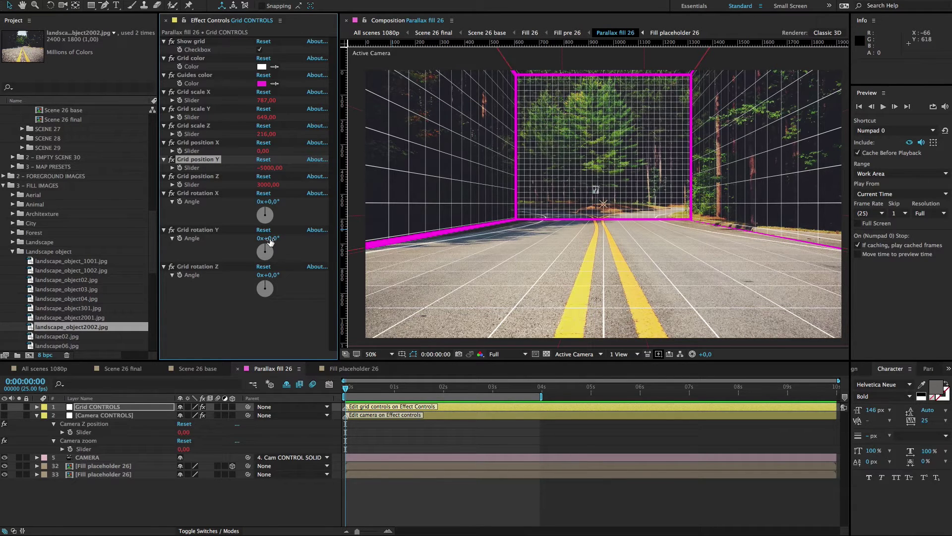
- Set Grid rotation X to -1° and Grid rotation Y to -0.5° to match the road's perspective
click(271, 201)
text(-1)
key(Return)
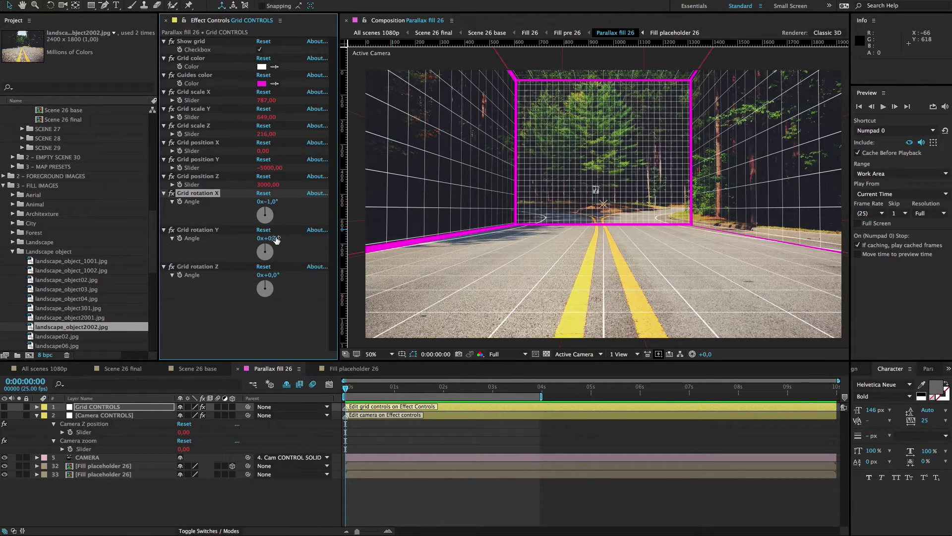
click(277, 239)
text(-1)
key(Return)
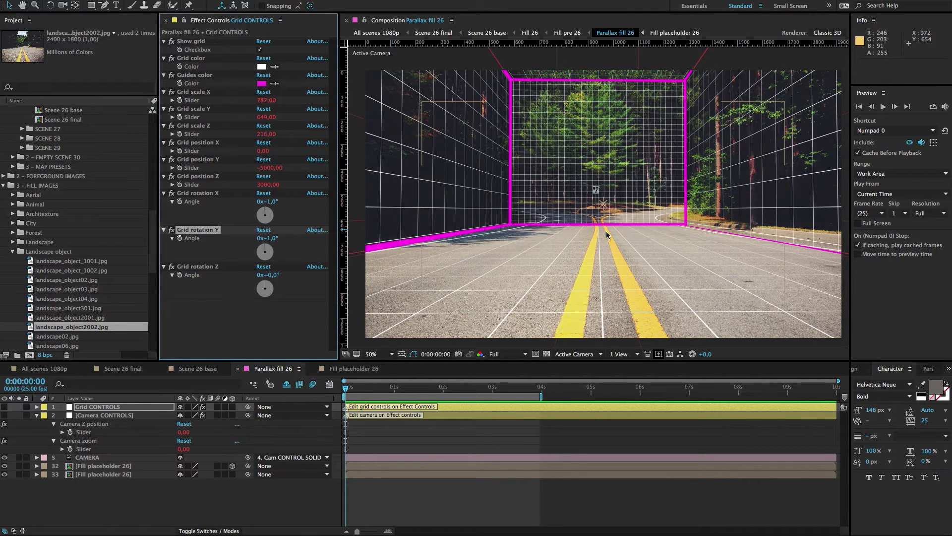
click(272, 238)
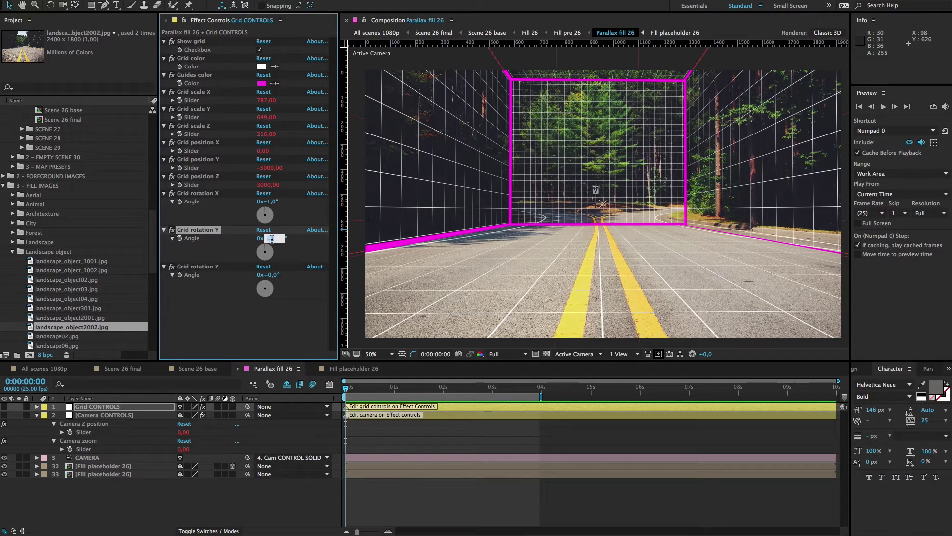
key(Return)
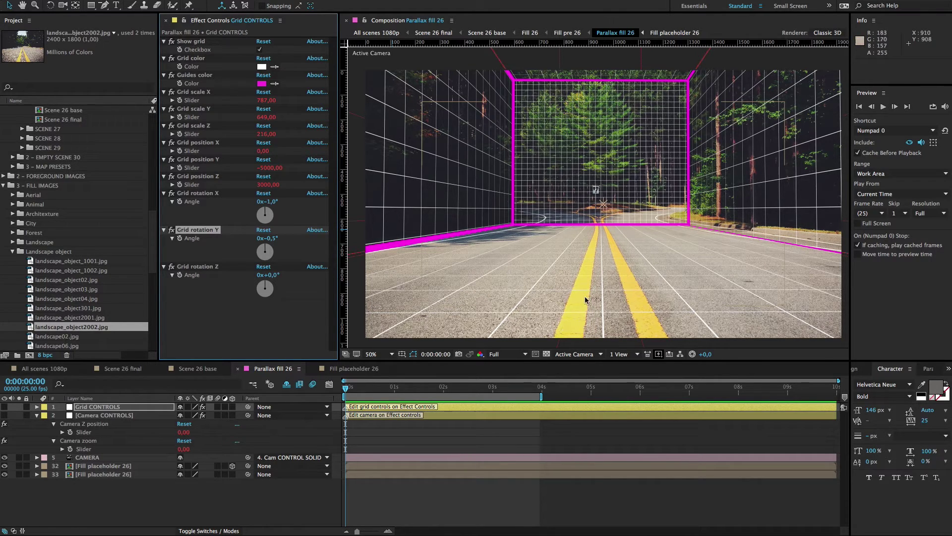
- Hide the perspective grid by disabling Show grid on the Grid CONTROLS layer
click(503, 260)
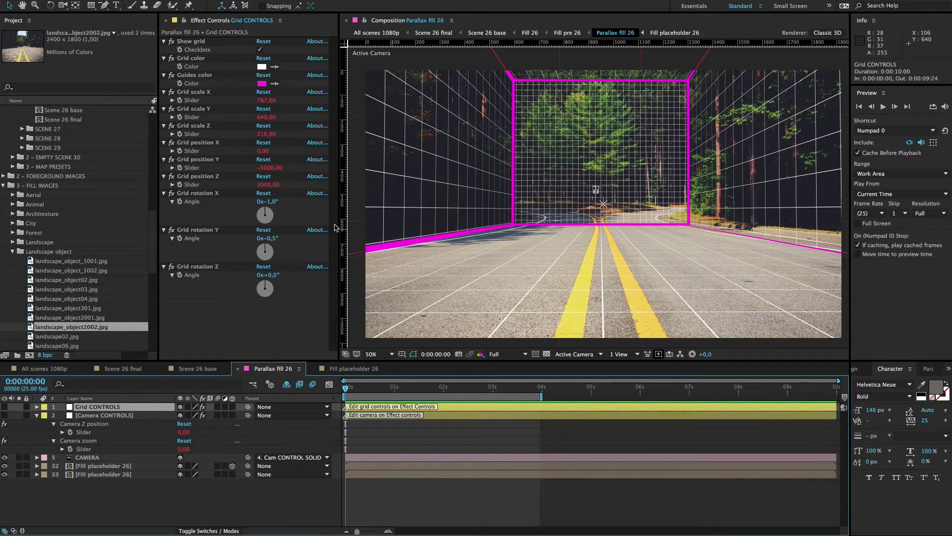
click(259, 49)
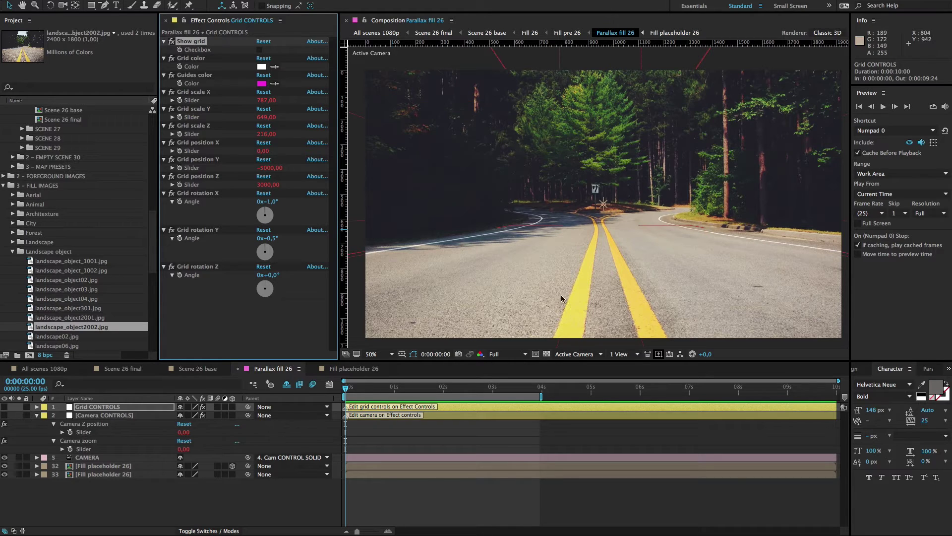
click(278, 370)
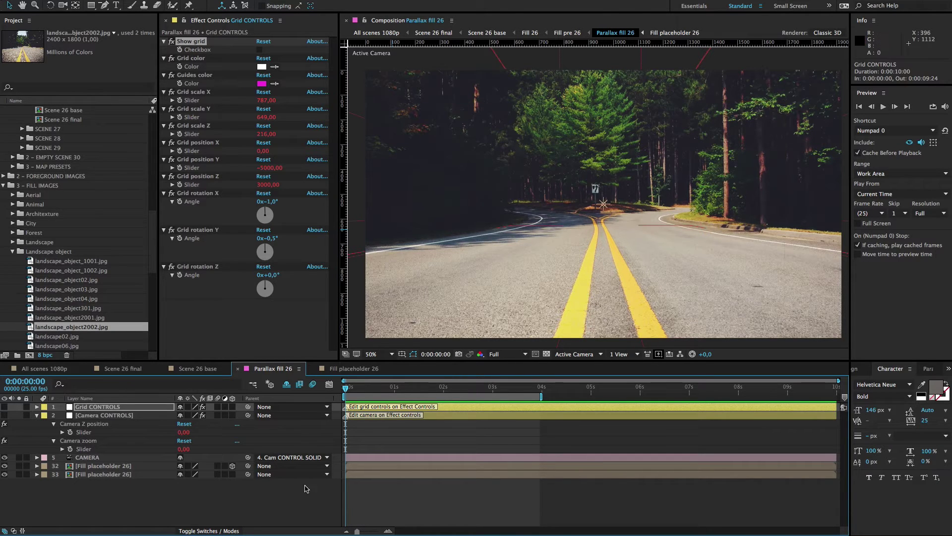
- Add starting keyframes for Camera Z position, Camera zoom and Camera Y position on Camera CONTROLS at 0:00:00:00
click(132, 415)
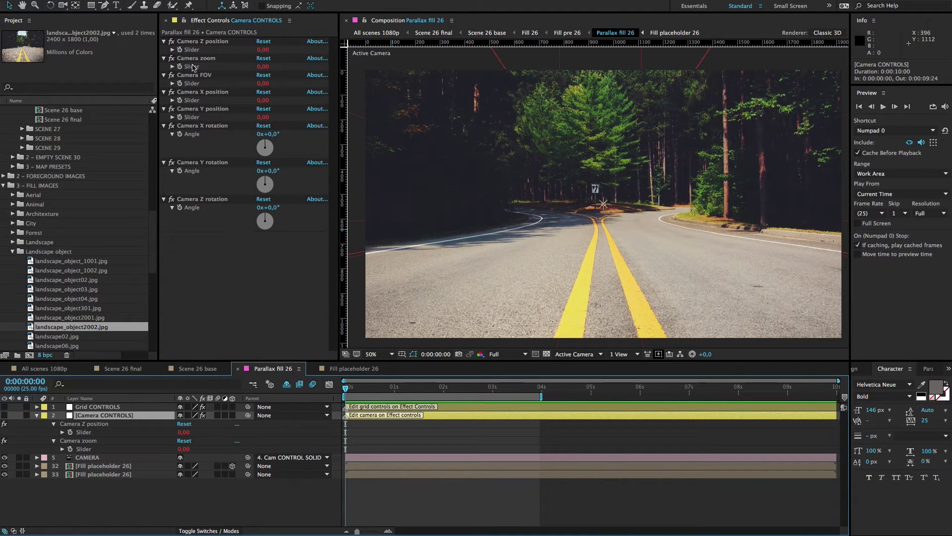
click(180, 50)
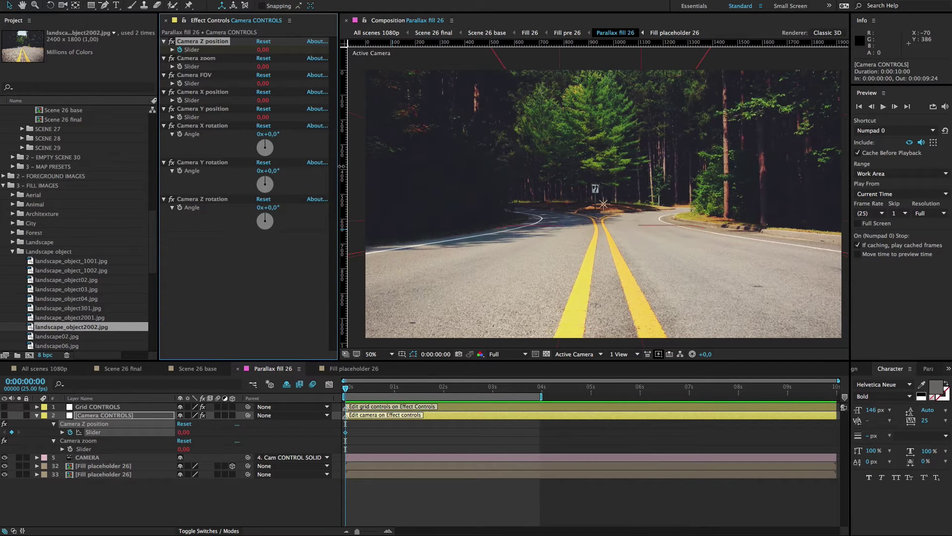
click(180, 67)
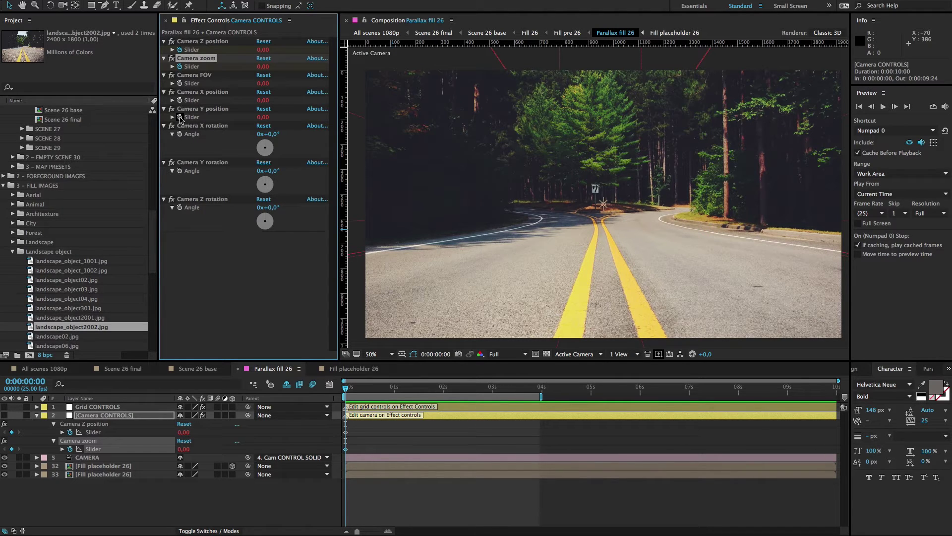
click(180, 118)
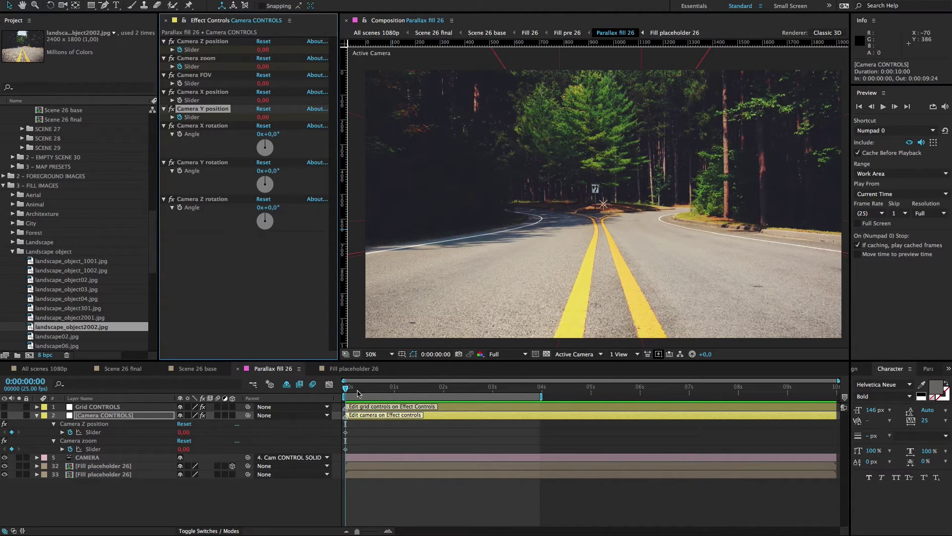
- Keyframe Camera Z position at 1370 at 0:00:03:23 on the Camera CONTROLS layer
drag(350, 390, 539, 394)
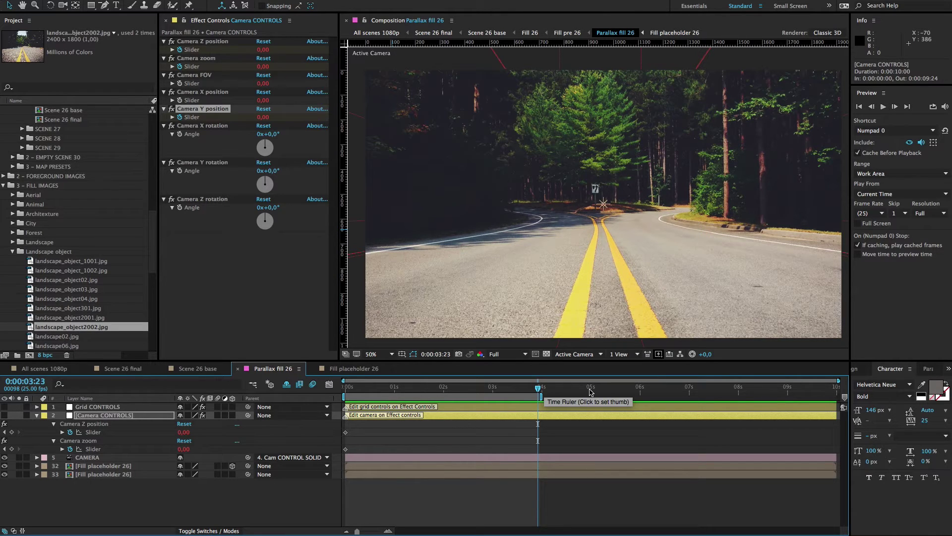
click(410, 417)
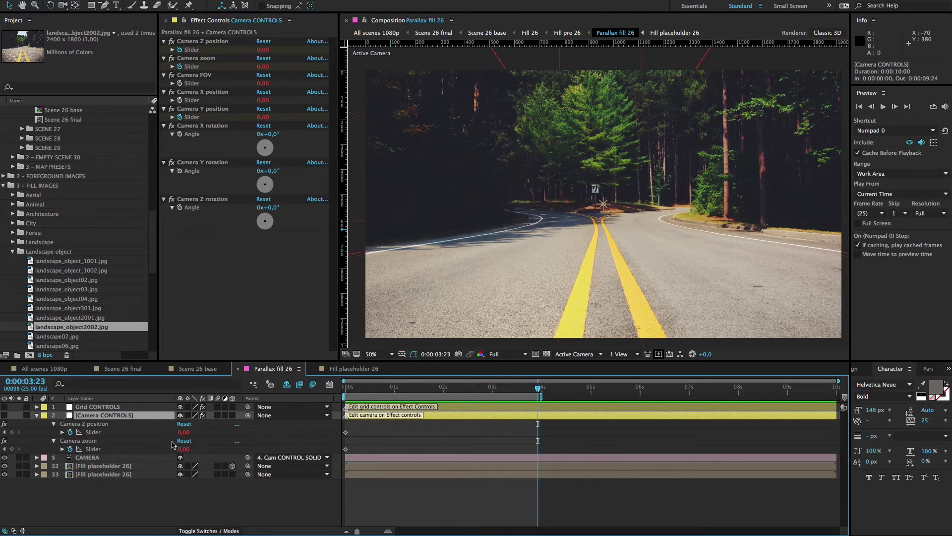
drag(180, 436, 494, 442)
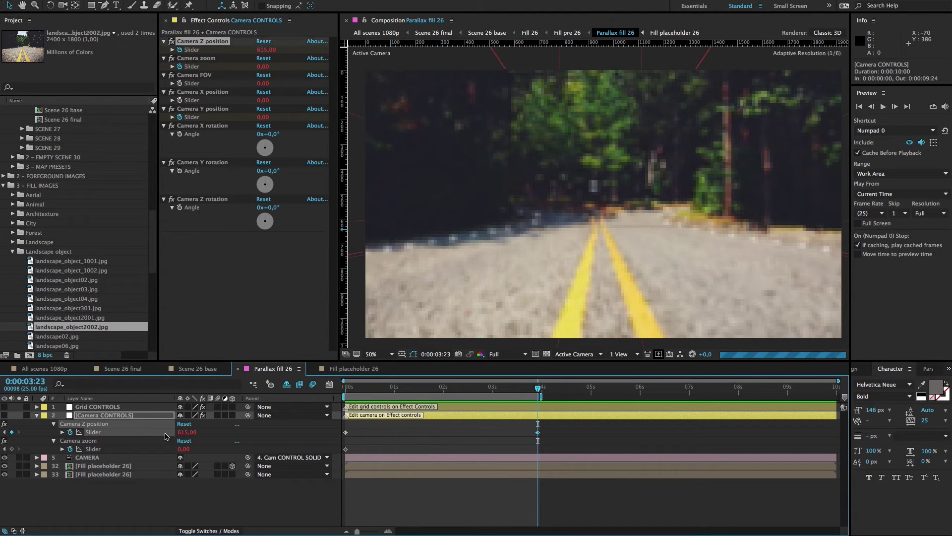
drag(182, 434, 417, 434)
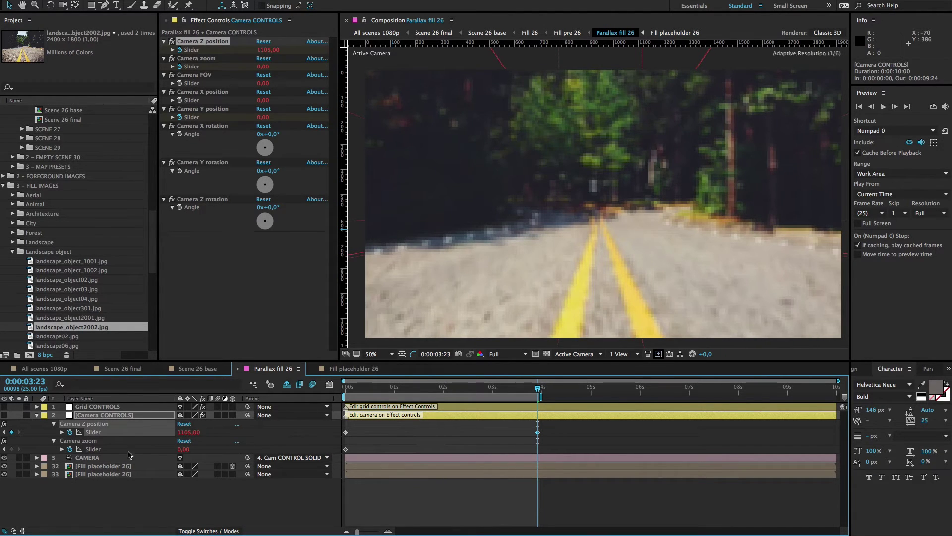
drag(174, 433, 340, 434)
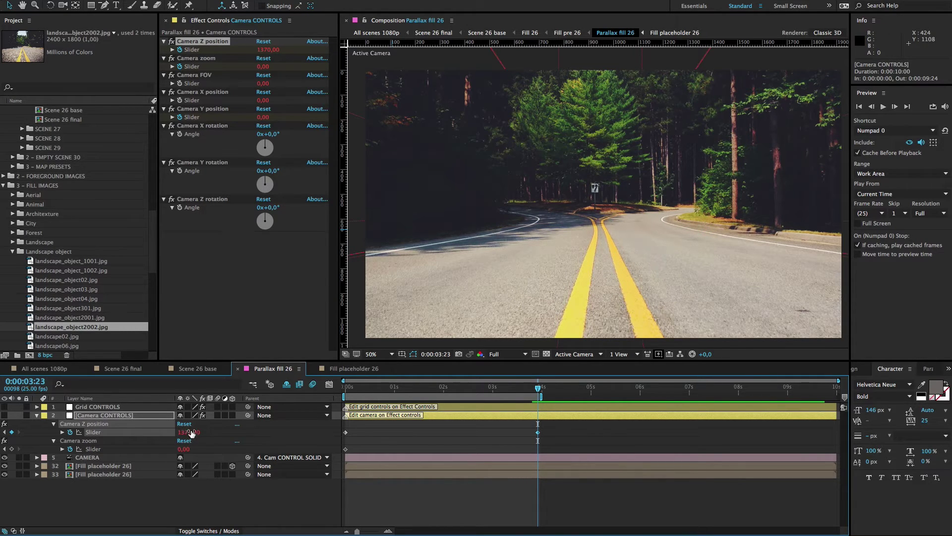
- Expand the Camera Z position slider of Camera CONTROLS to examine its expression
click(165, 417)
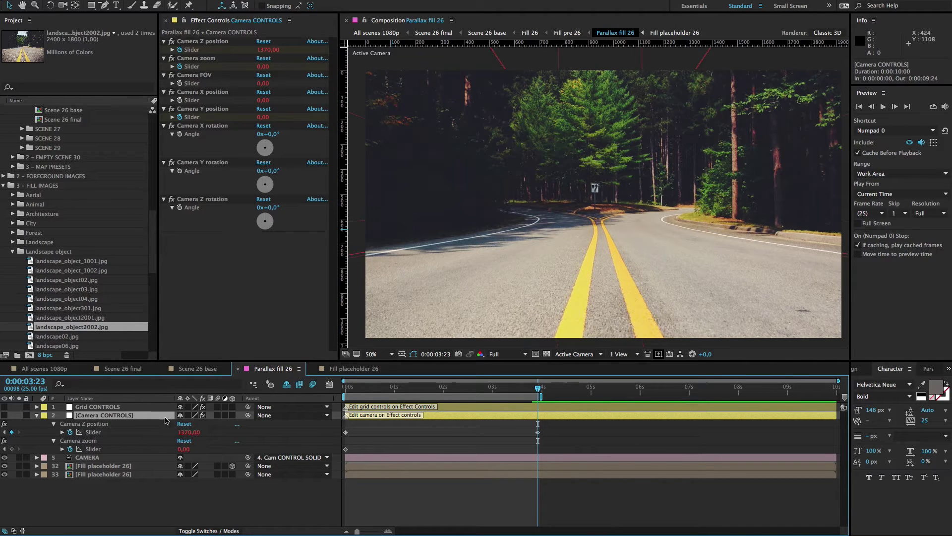
click(62, 432)
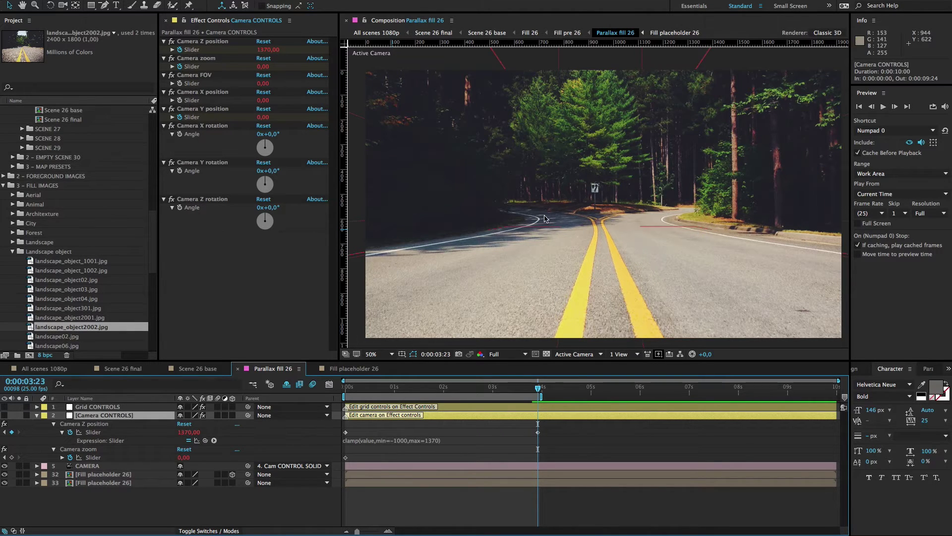
- Set the Camera Z position keyframe on Camera CONTROLS to -268 at 0:00:00:00
mouse_move(539, 435)
click(62, 432)
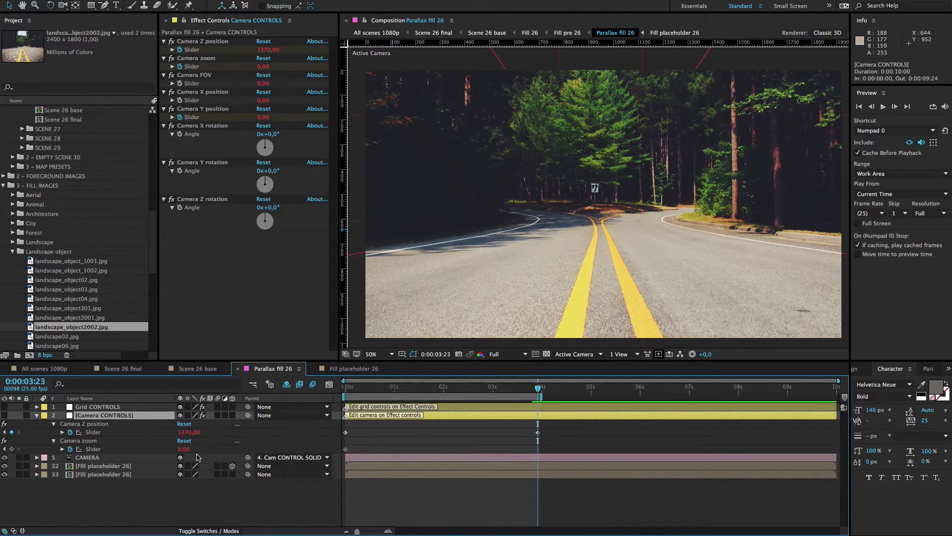
drag(378, 391, 340, 389)
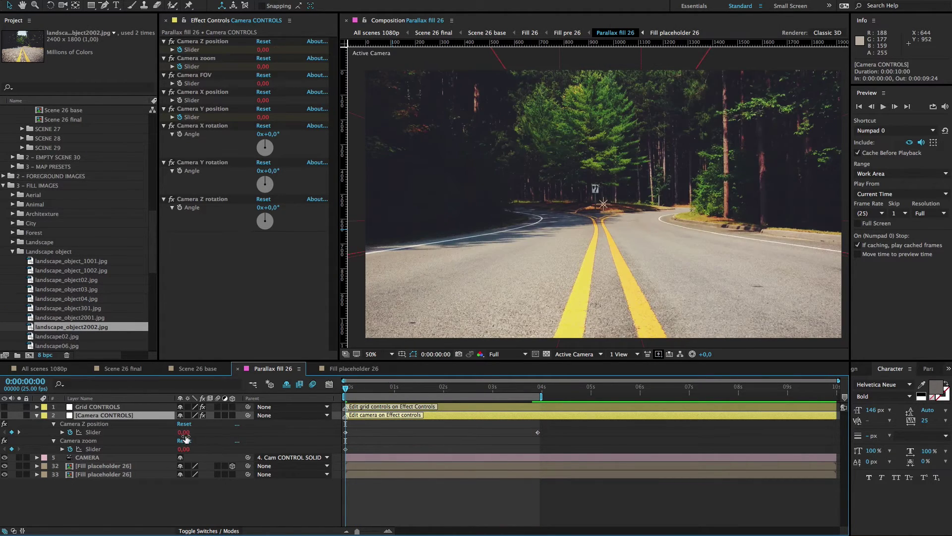
mouse_move(185, 436)
mouse_down()
mouse_move(128, 438)
mouse_move(191, 439)
mouse_move(171, 436)
mouse_up()
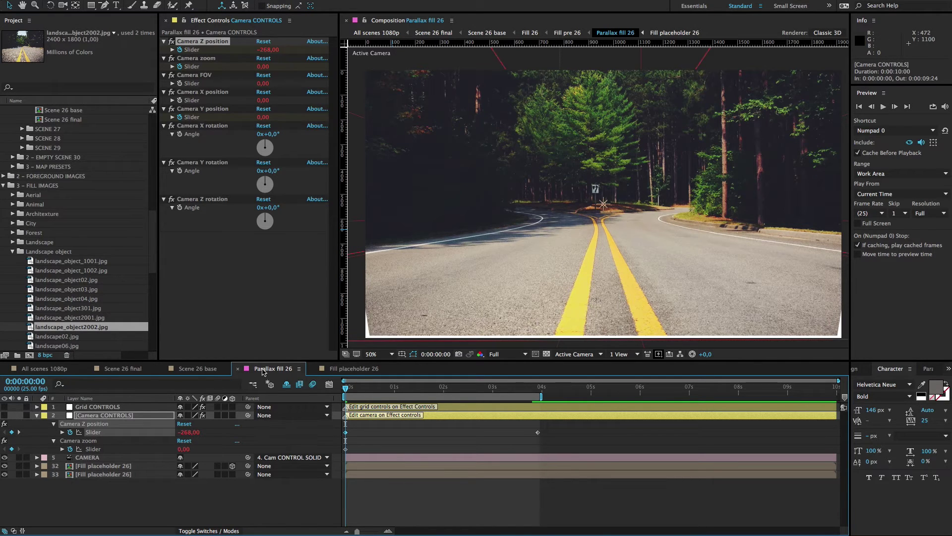
- Preview the Parallax fill 26 camera move from the first frame and return to the start
mouse_move(348, 393)
mouse_down()
mouse_move(496, 397)
mouse_move(345, 393)
mouse_up()
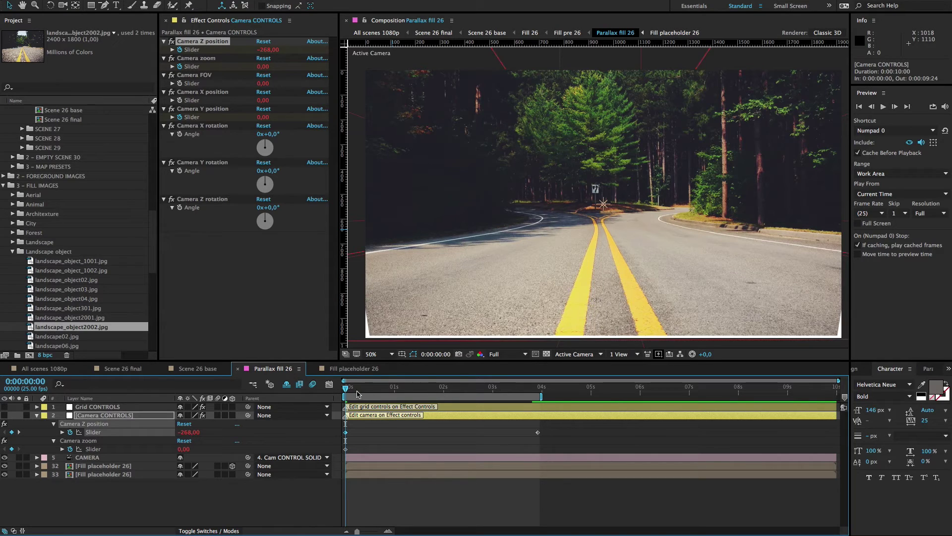
key(space)
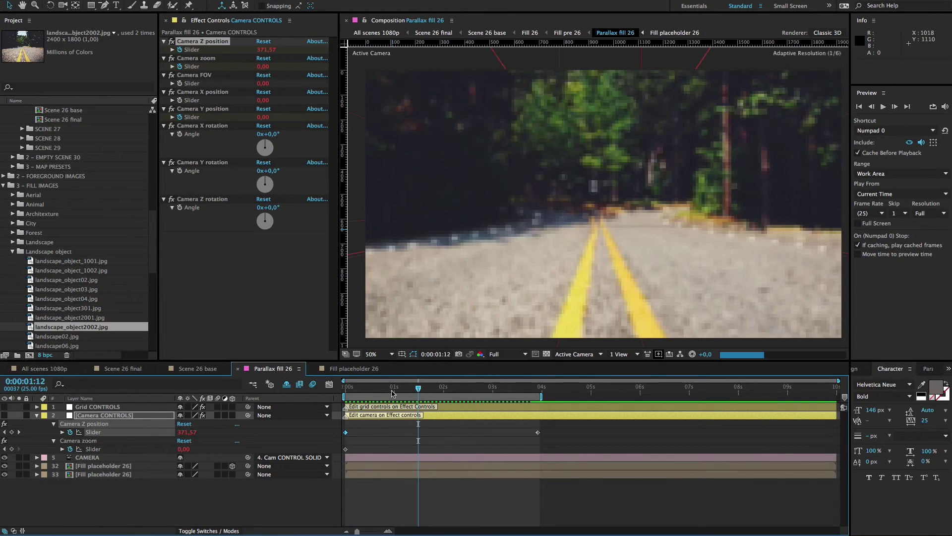
click(330, 387)
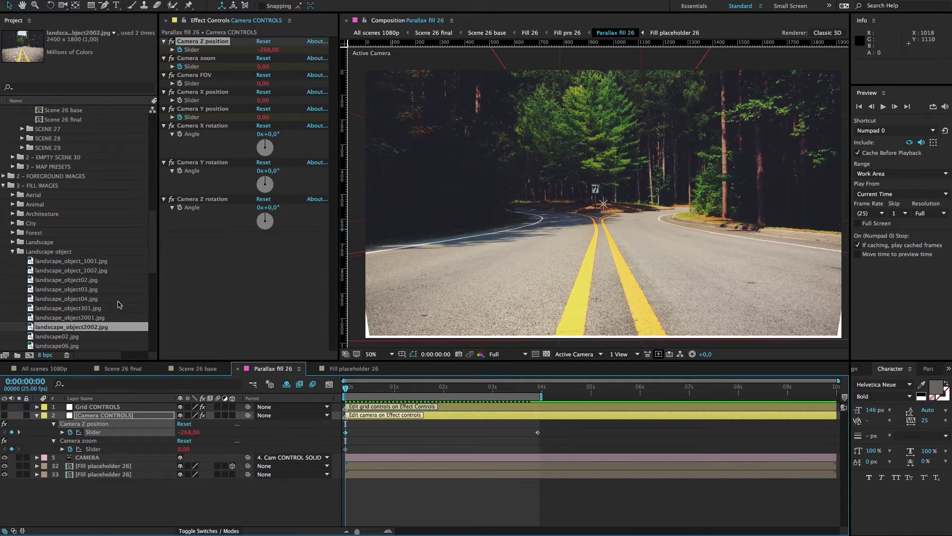
- Open the Scene 26 base composition from the SCENE 26 folder and center its image in the viewer
scroll(113, 298, up, 5)
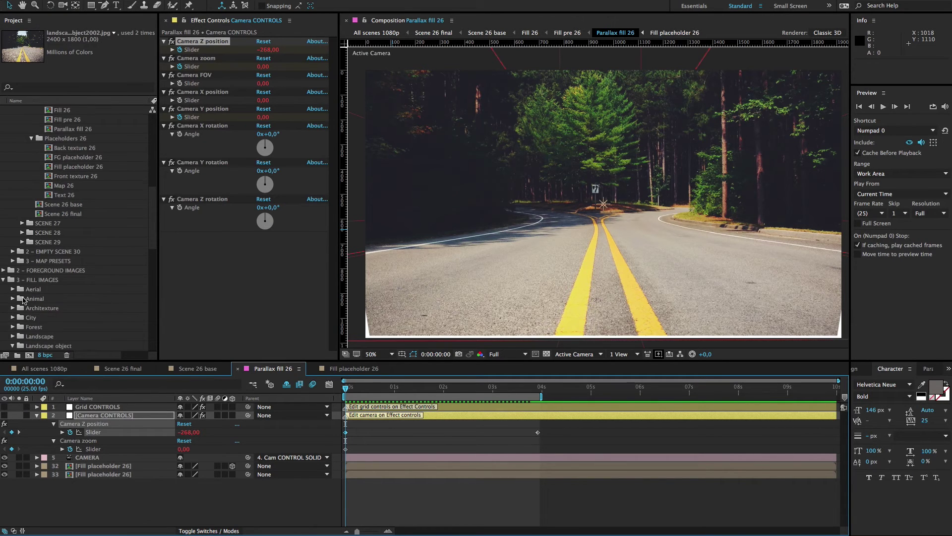
scroll(5, 283, up, 4)
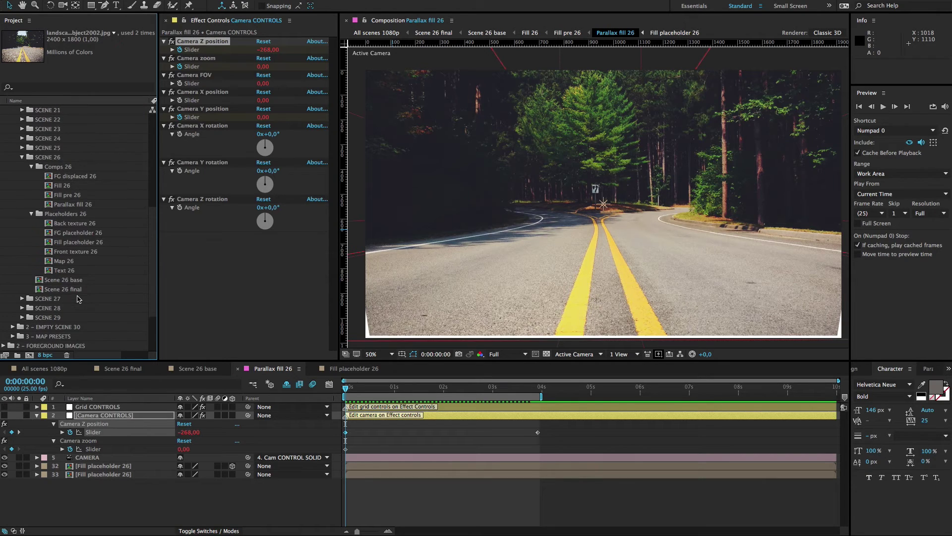
double_click(64, 280)
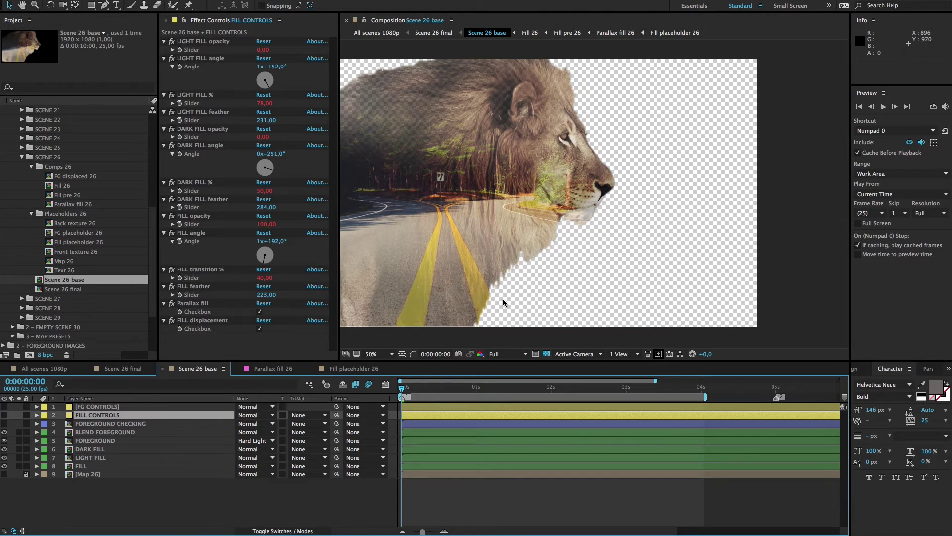
key(h)
mouse_move(526, 238)
mouse_down()
mouse_move(550, 243)
mouse_move(538, 246)
mouse_up()
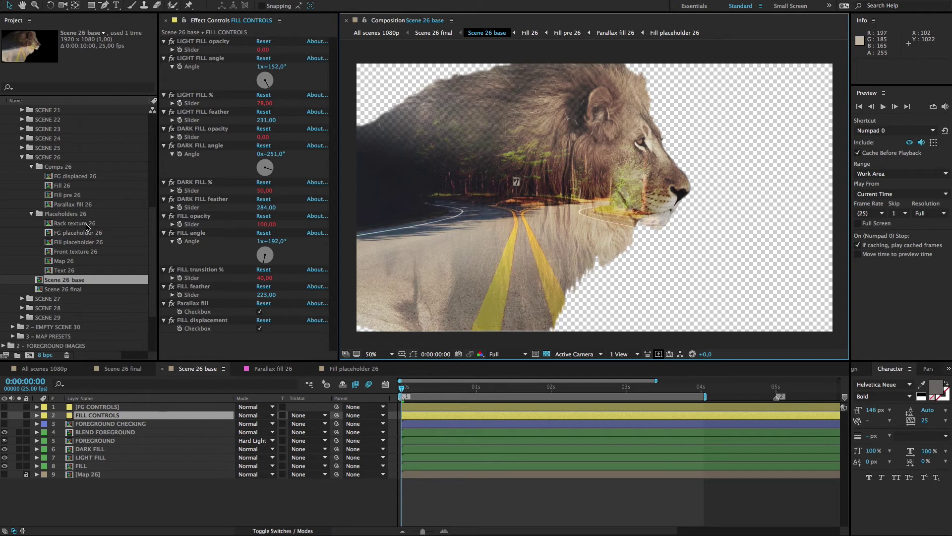
- Open the Fill pre 26 composition and reveal the Position property of the Parallax fill 26 layer
click(80, 196)
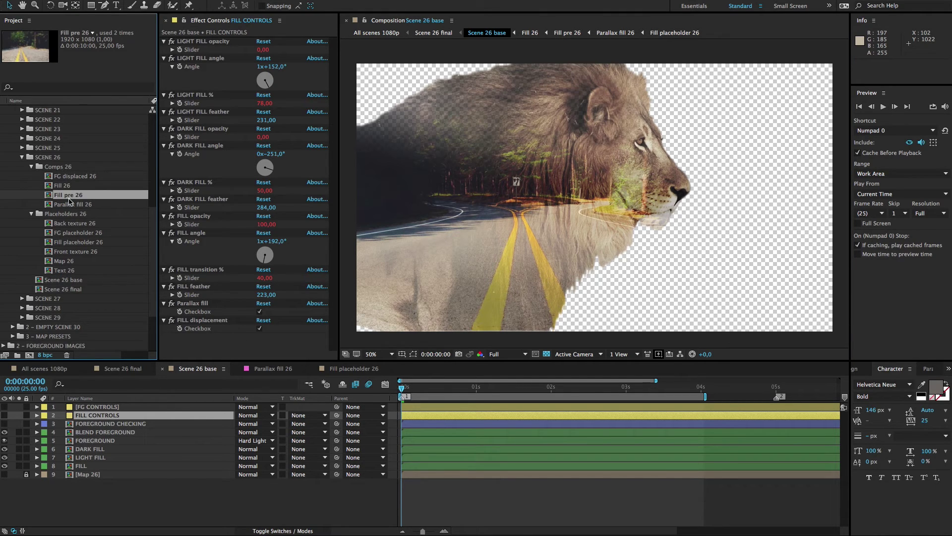
double_click(71, 198)
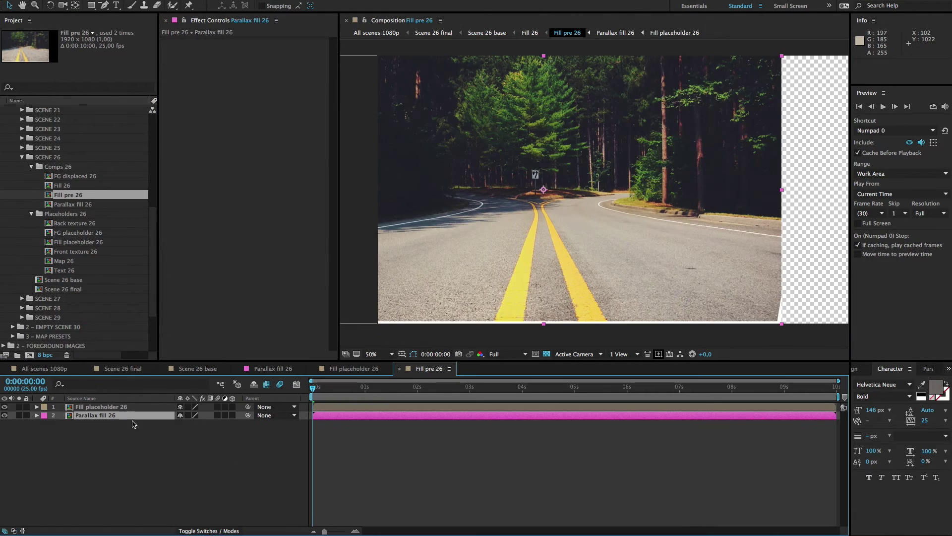
click(134, 419)
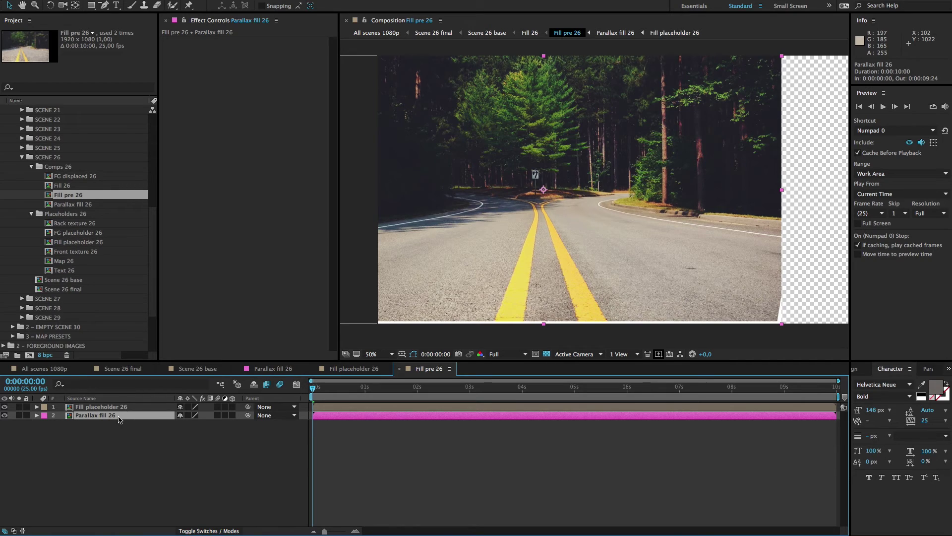
key(p)
- Reset the Position of the Parallax fill 26 layer in Fill pre 26
click(133, 427)
right_click(132, 427)
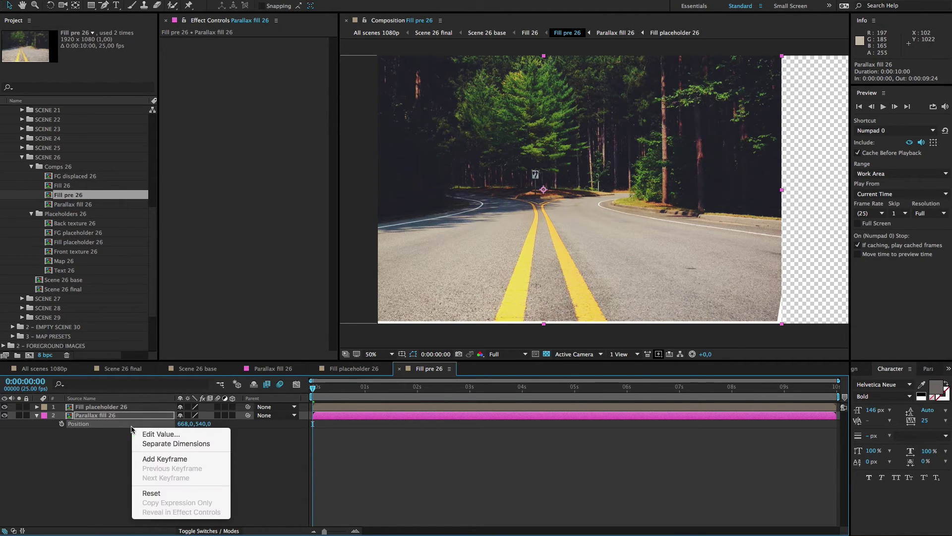
click(155, 494)
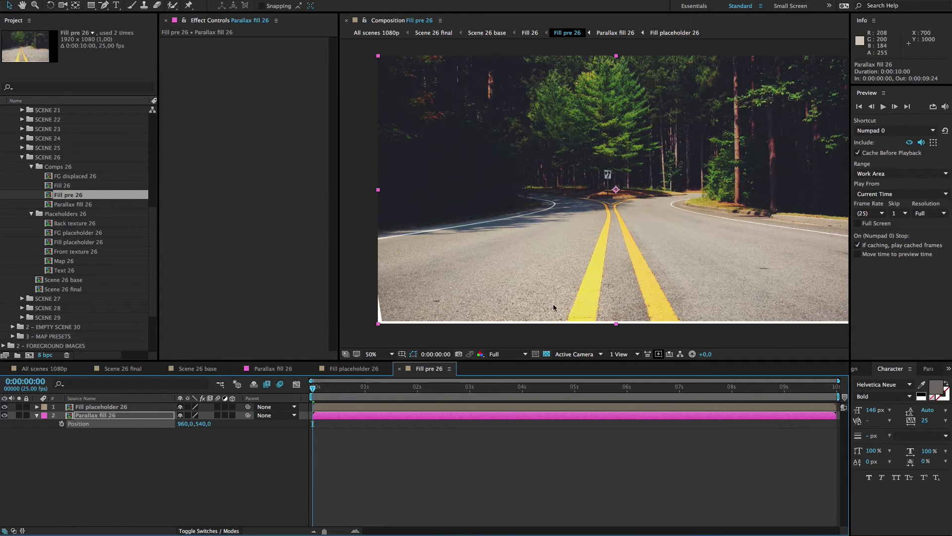
key(comma)
key(comma)
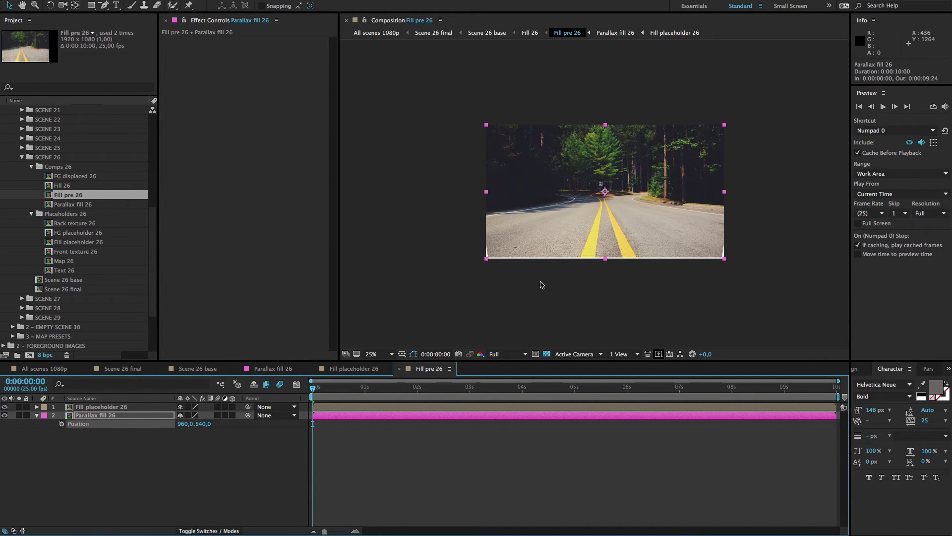
key(period)
key(period)
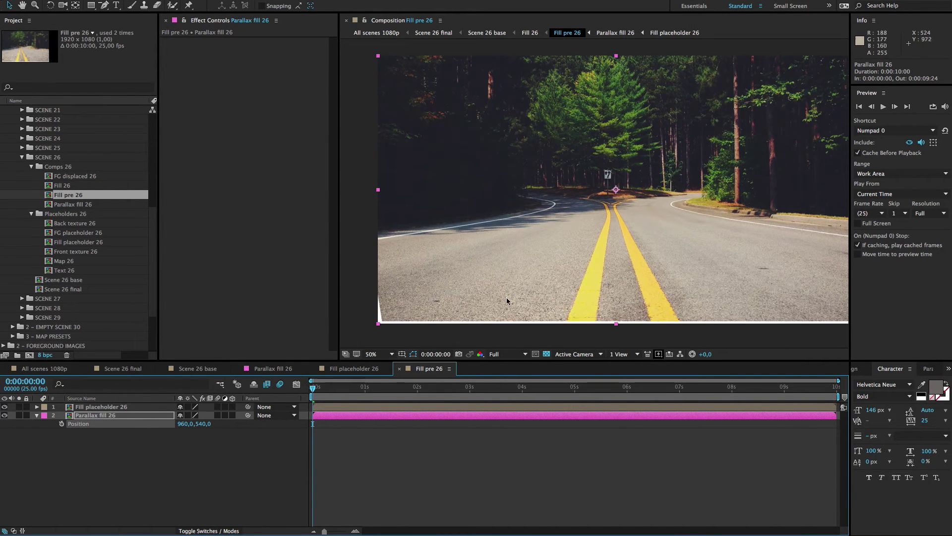
- Lock the viewer on Scene 26 base and add a new comp viewer beside it showing Fill pre 26
click(204, 371)
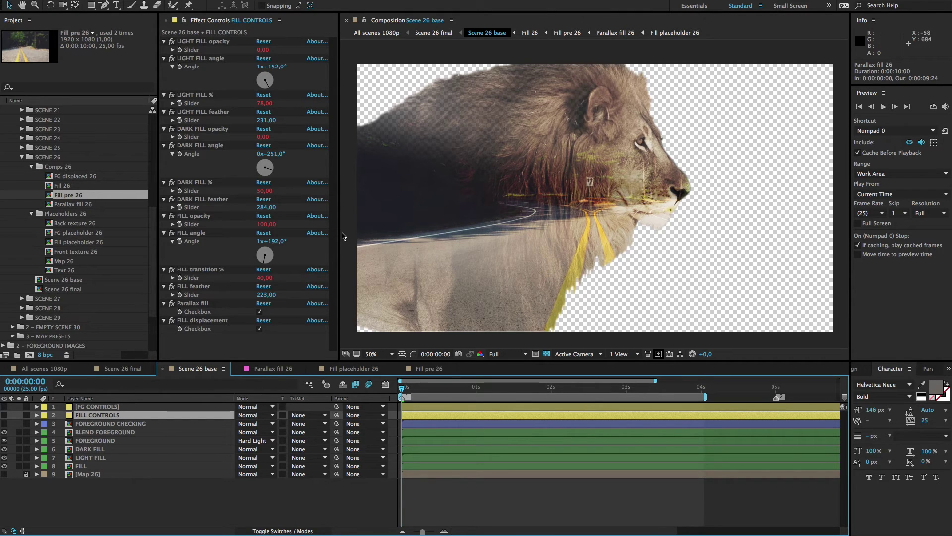
drag(338, 231, 312, 230)
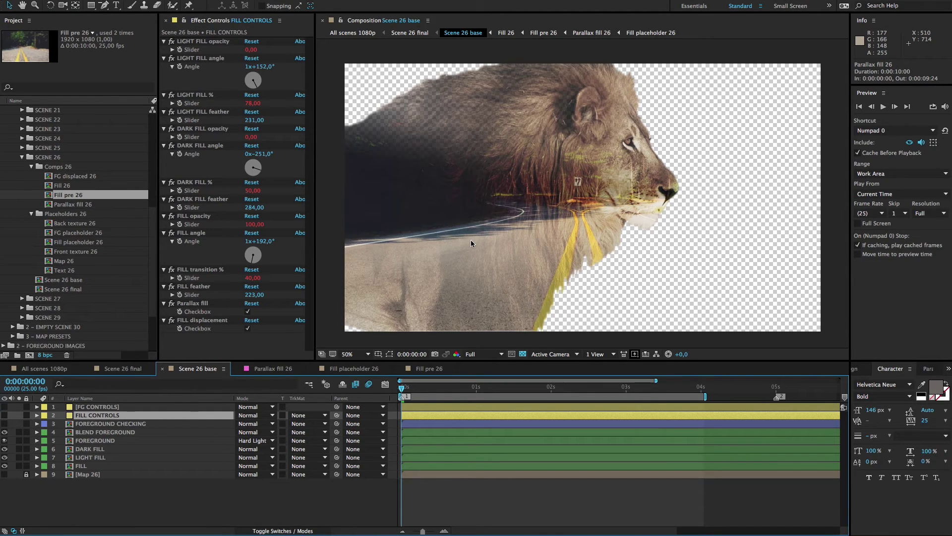
click(342, 23)
click(398, 21)
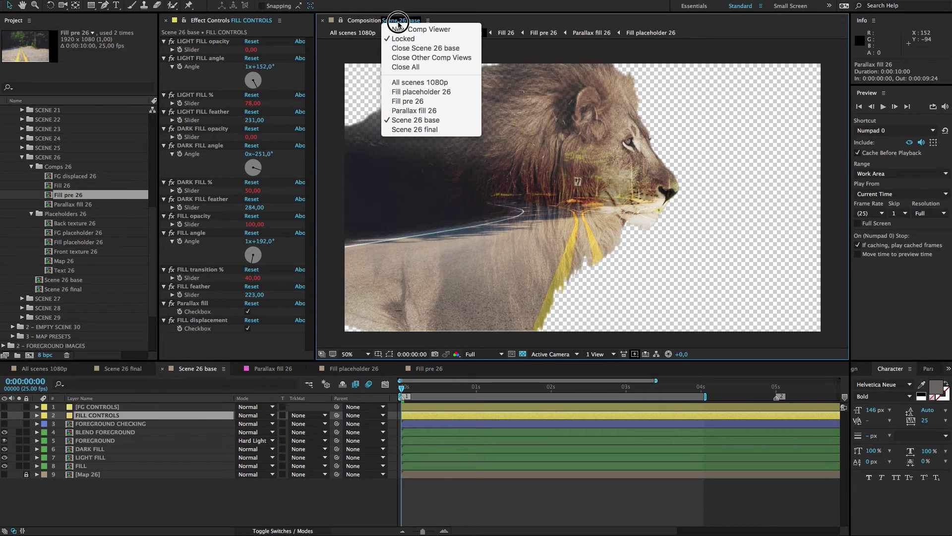
click(400, 30)
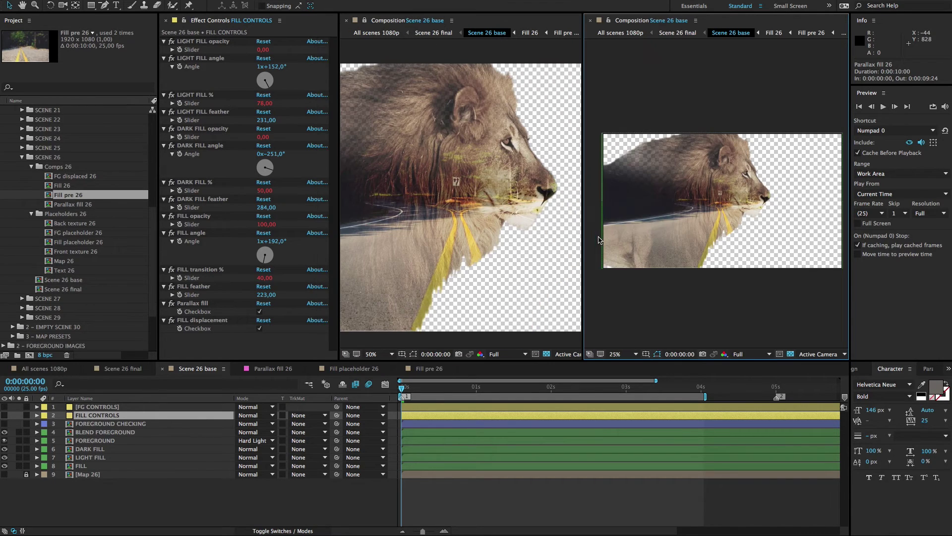
scroll(520, 263, down, 2)
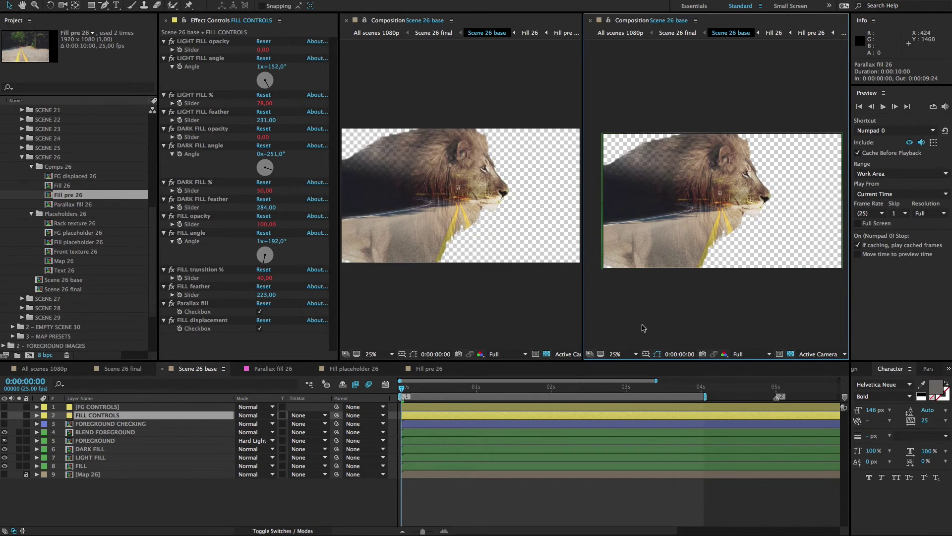
click(429, 368)
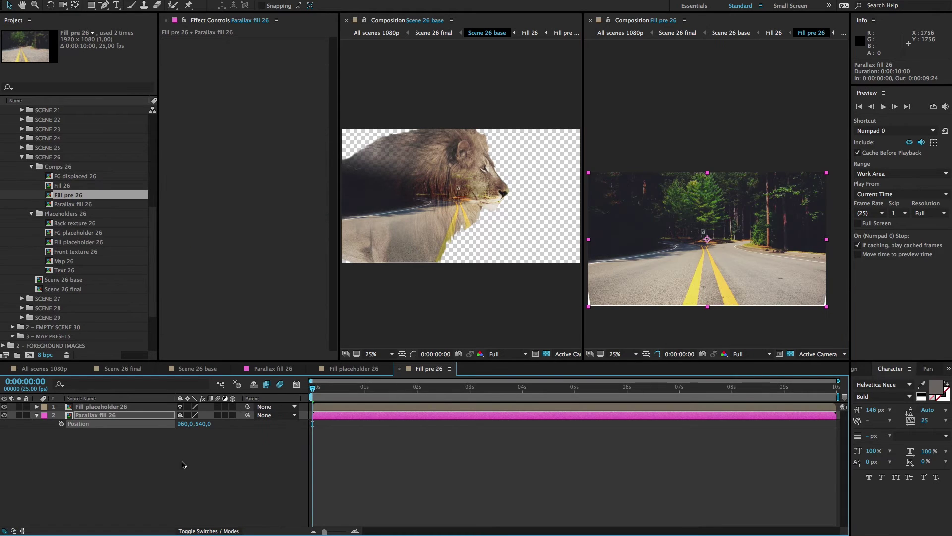
- Set the Parallax fill 26 layer's Position to 351, 540 to shift the road inside the lion, and close Fill pre 26
drag(185, 430, 75, 426)
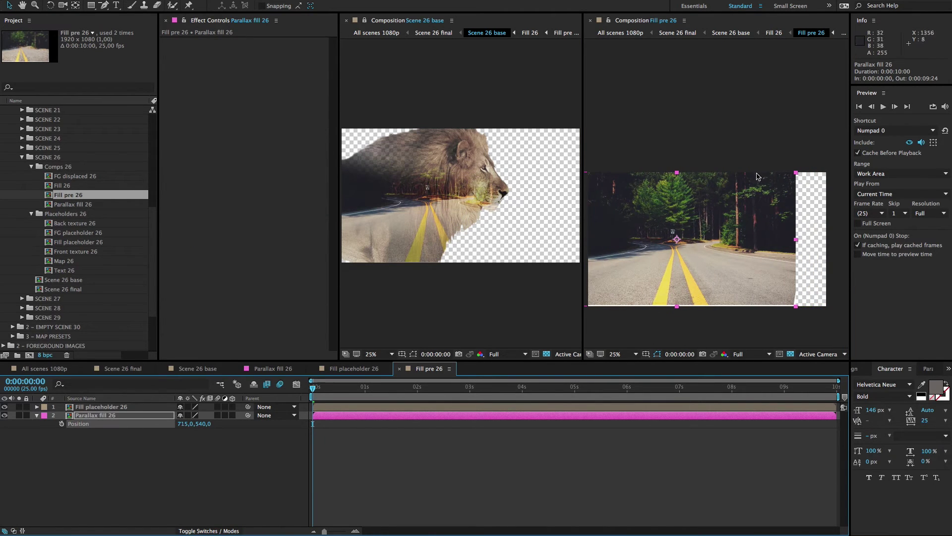
drag(182, 427, 159, 425)
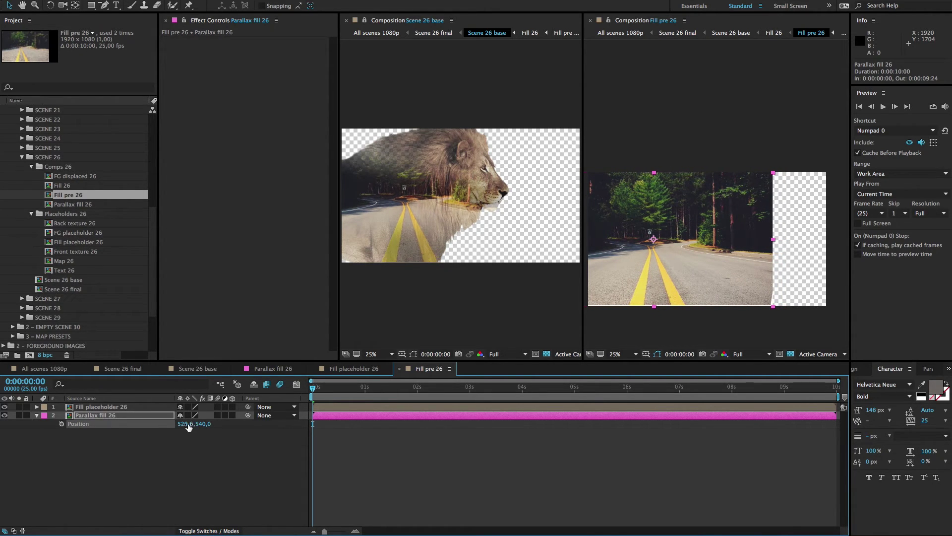
drag(184, 428, 158, 425)
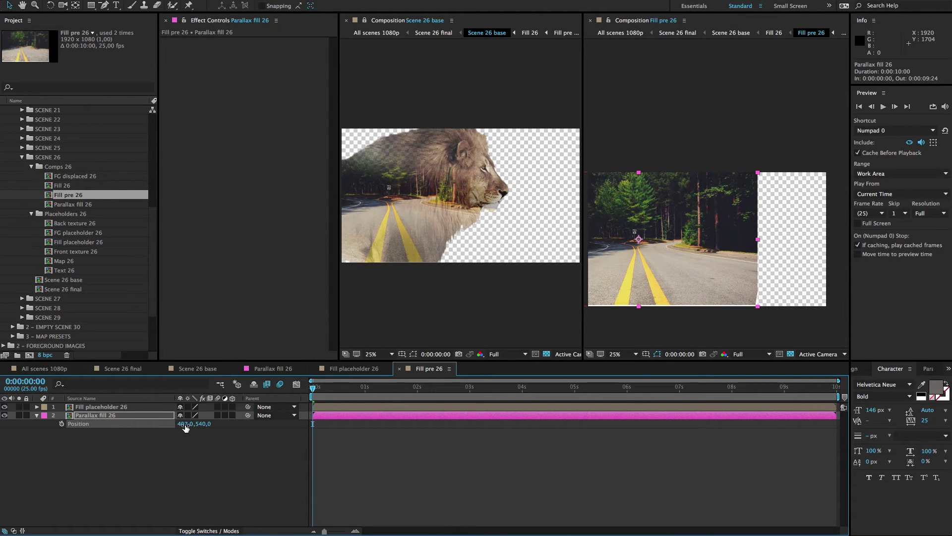
scroll(457, 329, down, 2)
scroll(457, 329, up, 2)
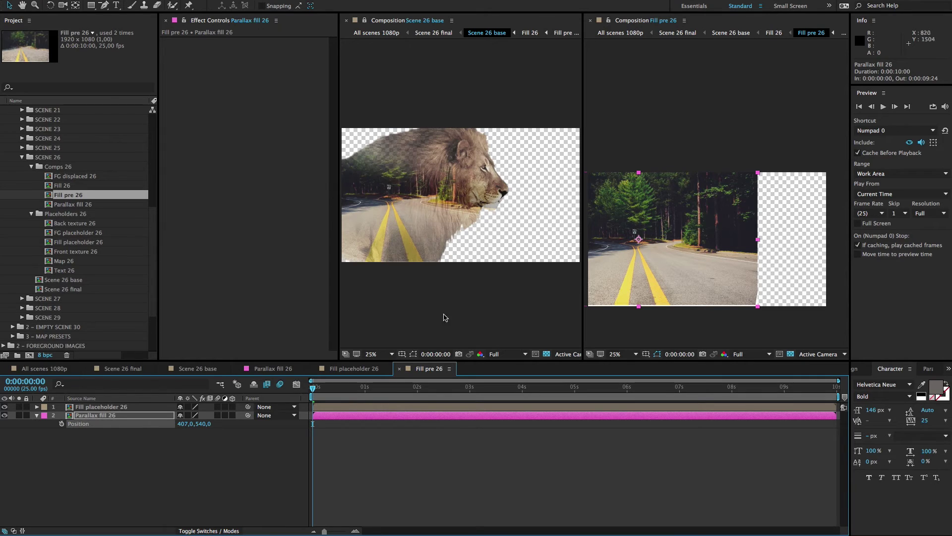
mouse_move(180, 424)
mouse_down()
mouse_move(155, 421)
mouse_move(180, 424)
mouse_up()
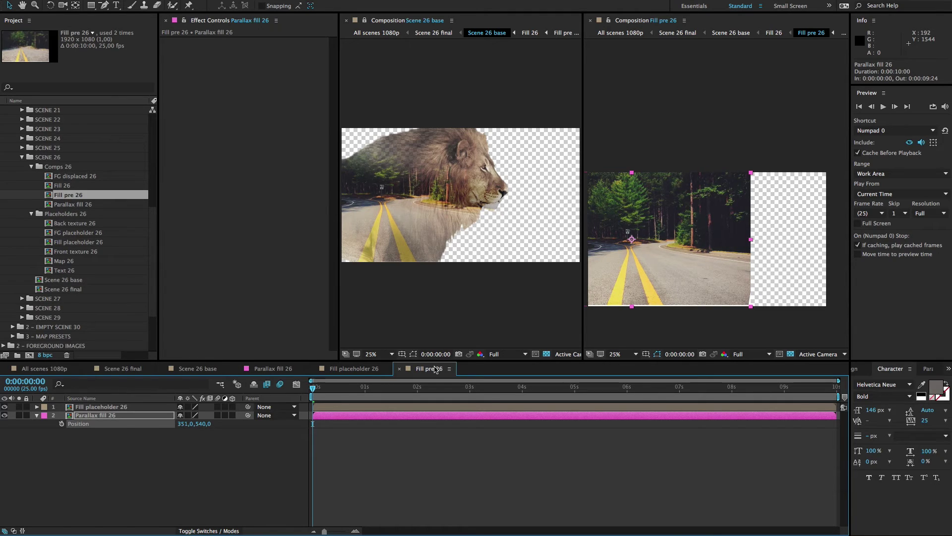
click(399, 369)
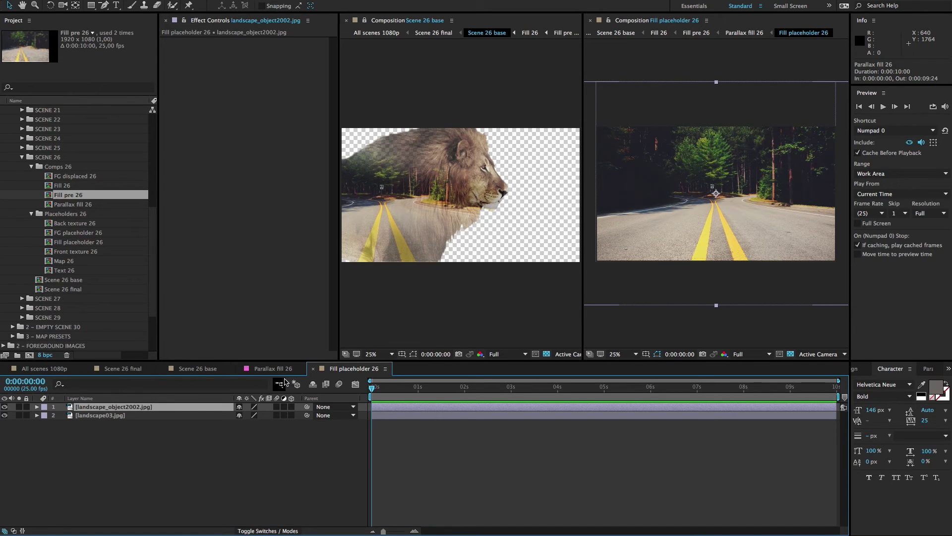
- Compare Scene 26 base with the Parallax fill checkbox on FILL CONTROLS turned off and back on
click(205, 370)
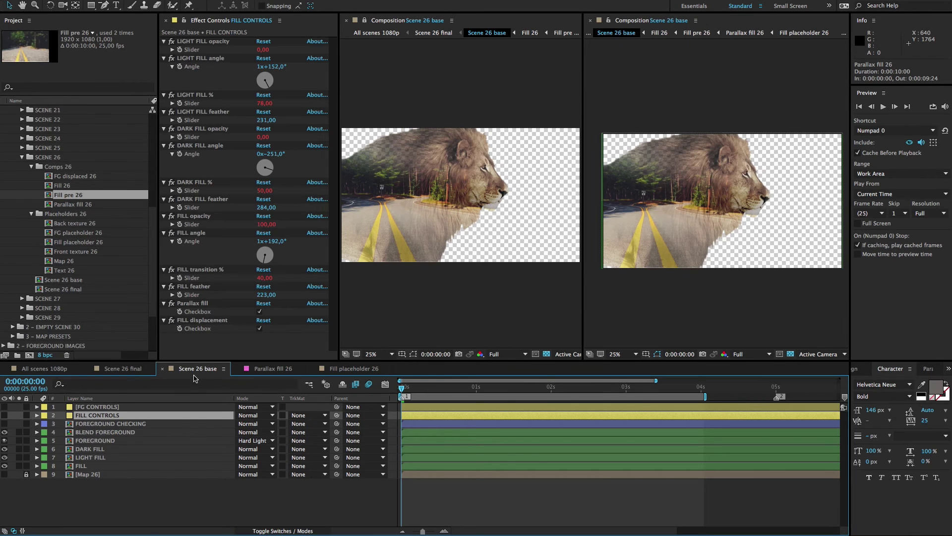
click(139, 411)
click(260, 312)
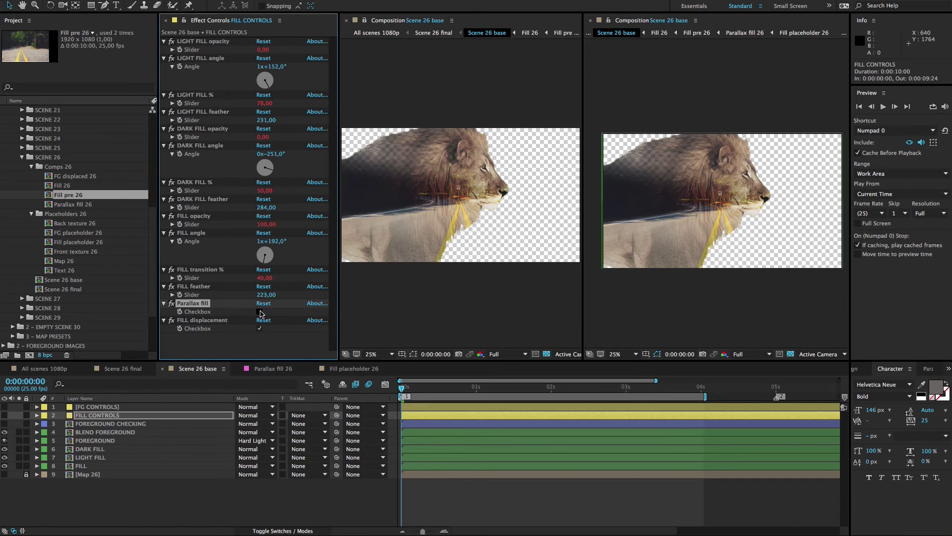
click(260, 312)
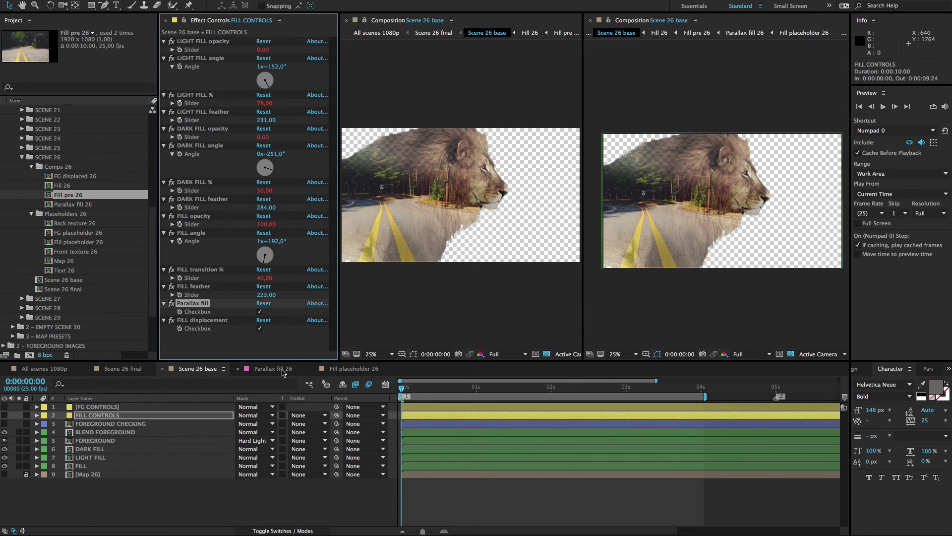
click(197, 370)
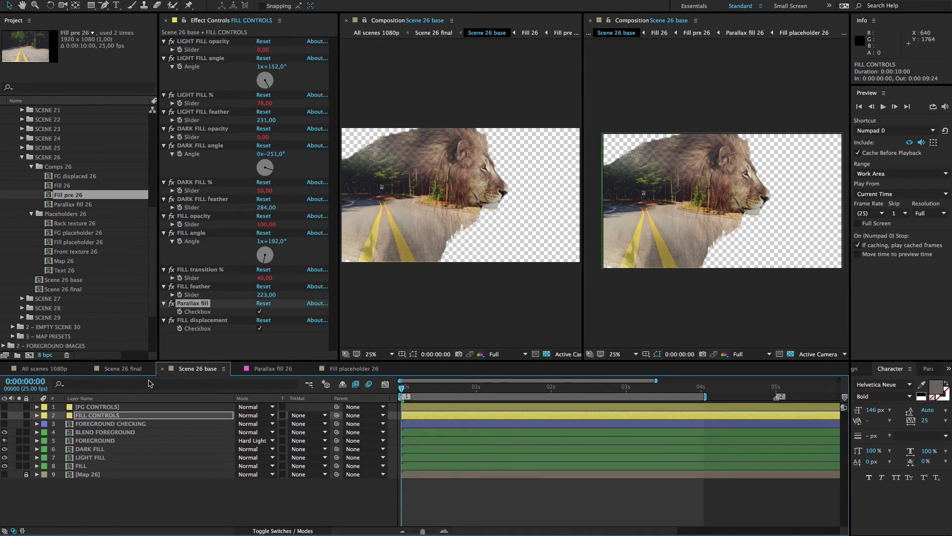
- Open Scene 26 final, close the second comp viewer and unlock the remaining one
click(133, 373)
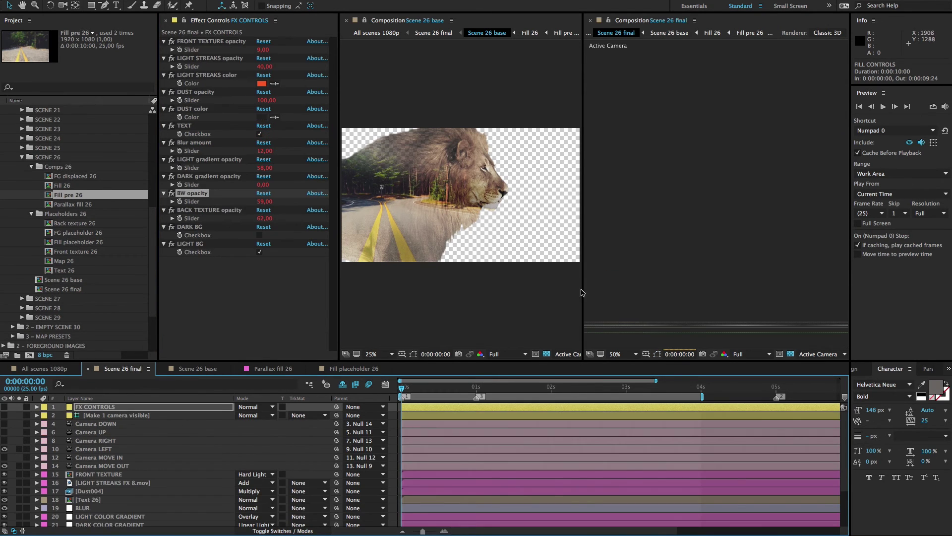
click(590, 21)
click(365, 21)
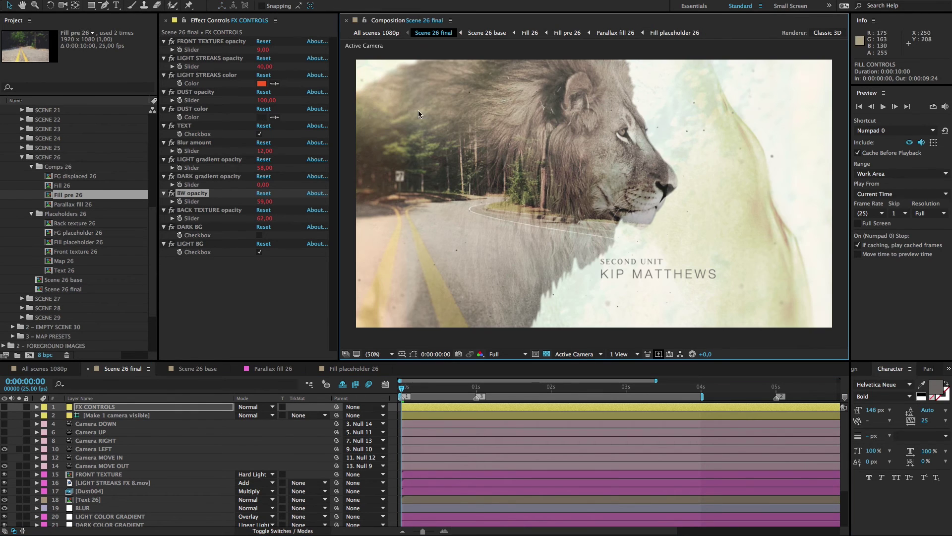
- Select the Camera LEFT layer, preview the Scene 26 final animation, and return to the first frame
click(159, 407)
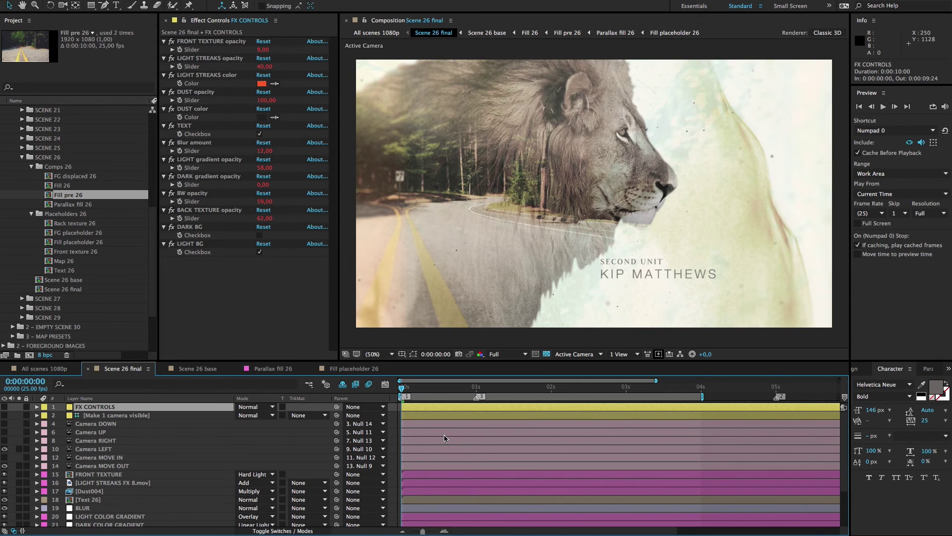
click(177, 451)
mouse_move(406, 391)
mouse_down()
mouse_move(457, 390)
mouse_move(390, 387)
mouse_up()
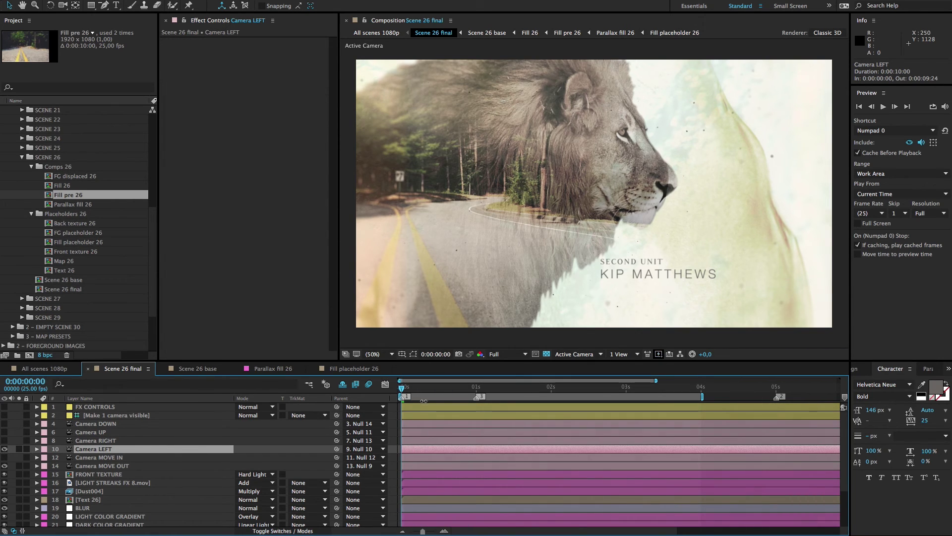
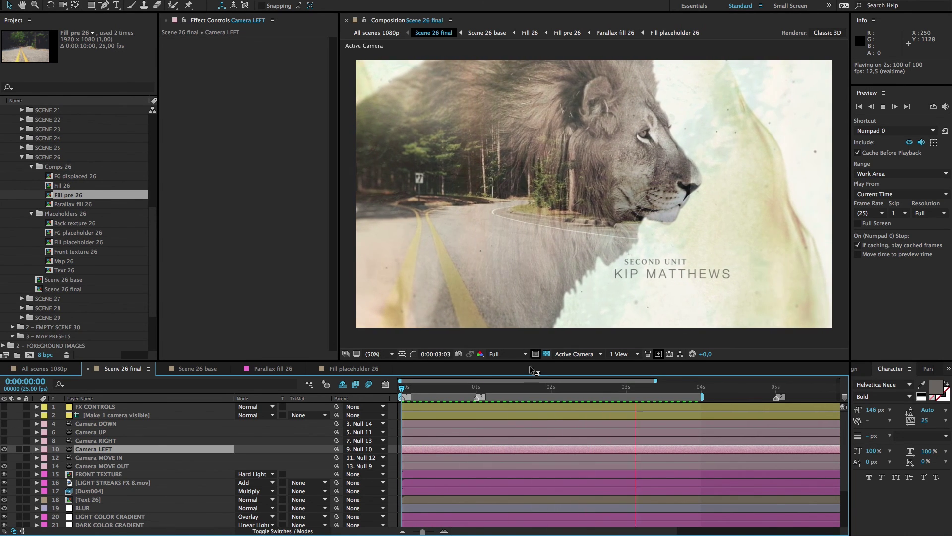
click(459, 388)
click(400, 388)
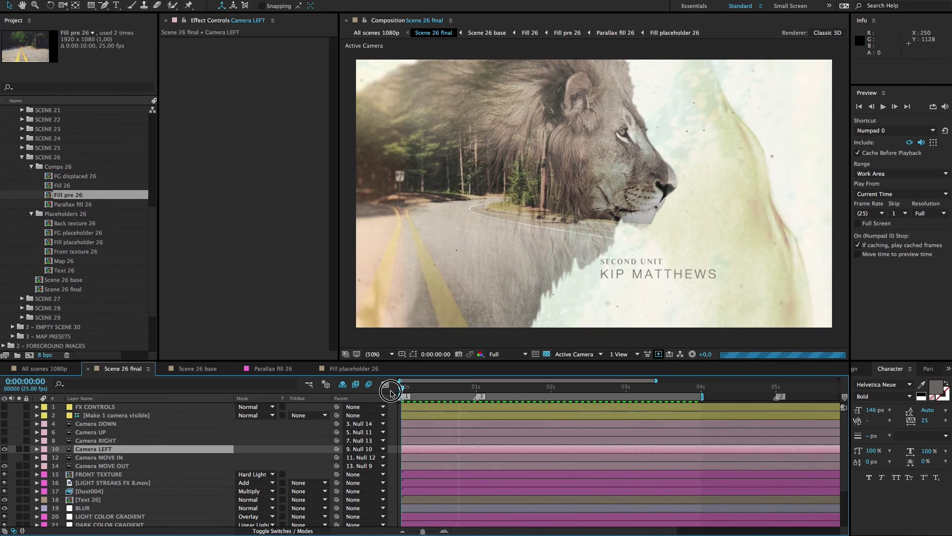
click(185, 449)
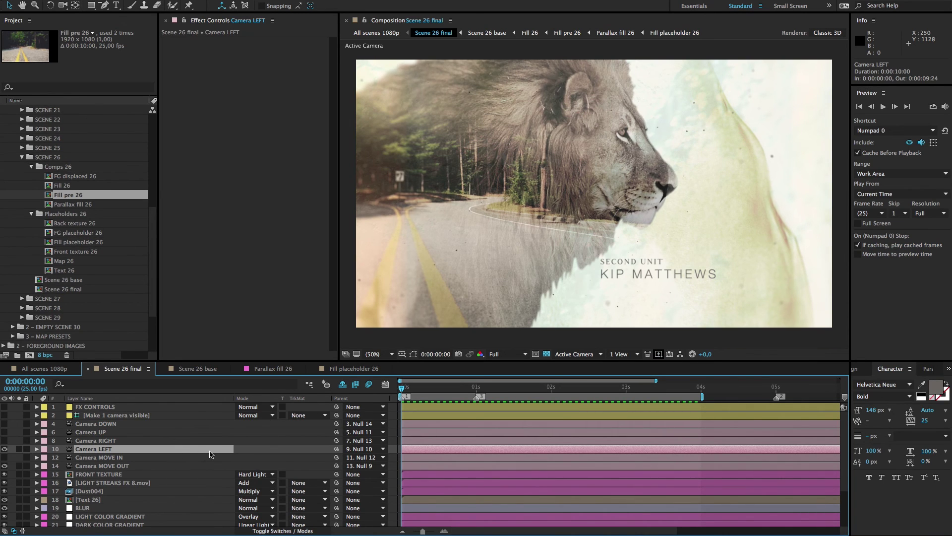
- Open Scene 26 base and compare the lion with the FILL displacement checkbox on FILL CONTROLS turned off and back on
click(197, 375)
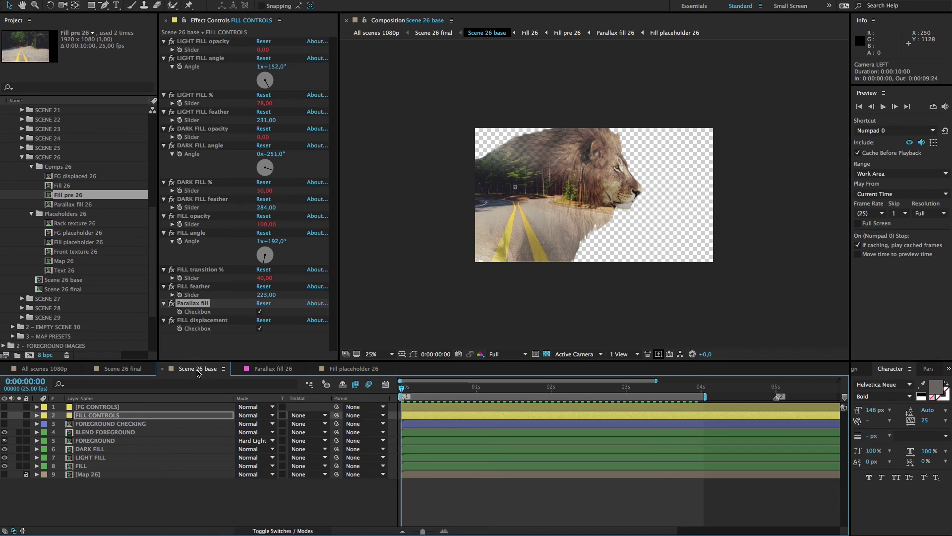
click(169, 418)
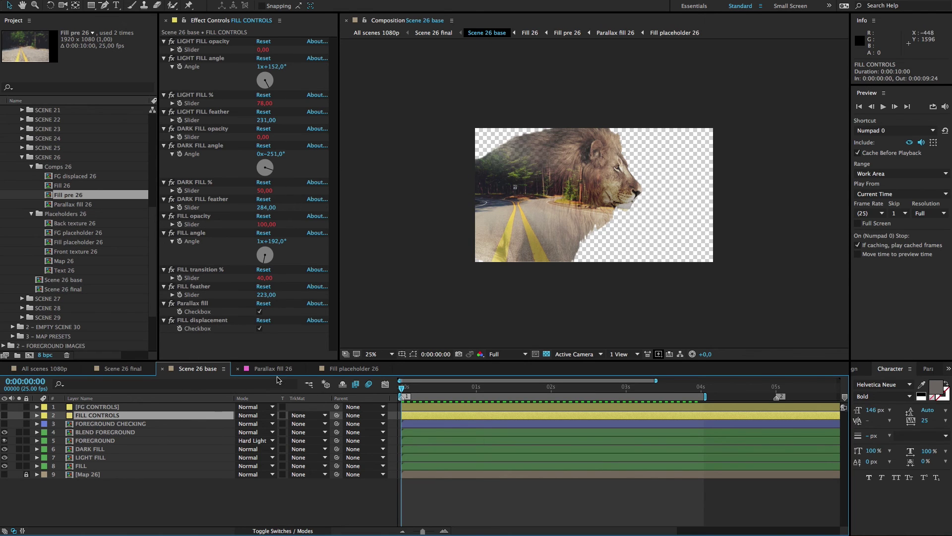
key(period)
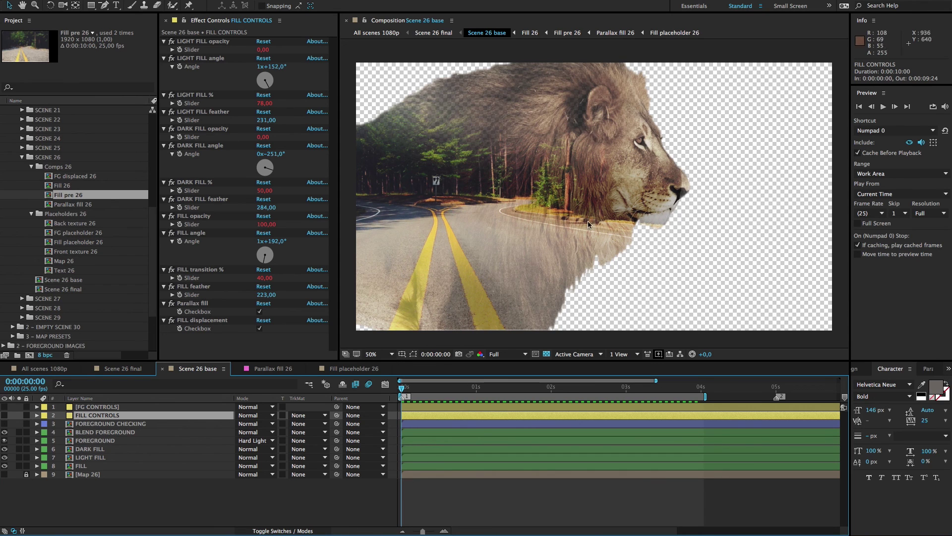
click(260, 328)
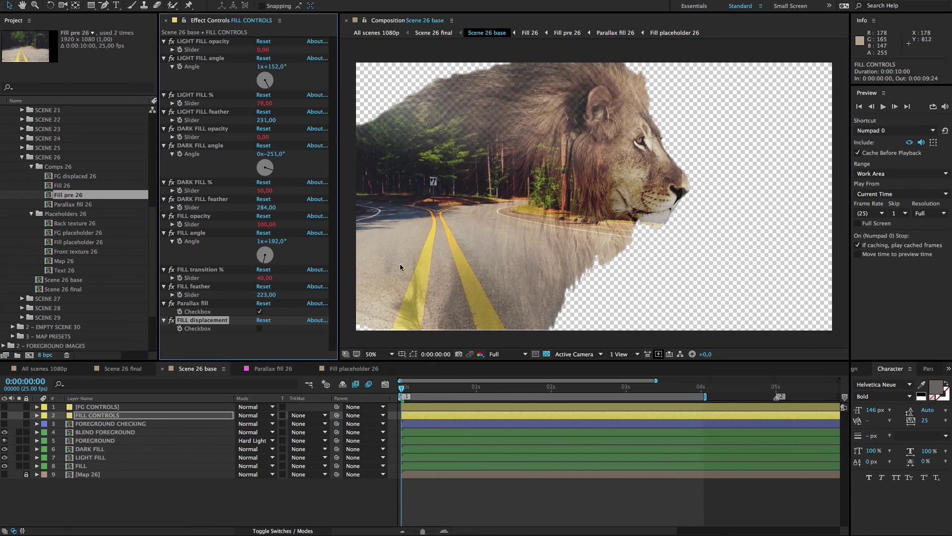
click(259, 328)
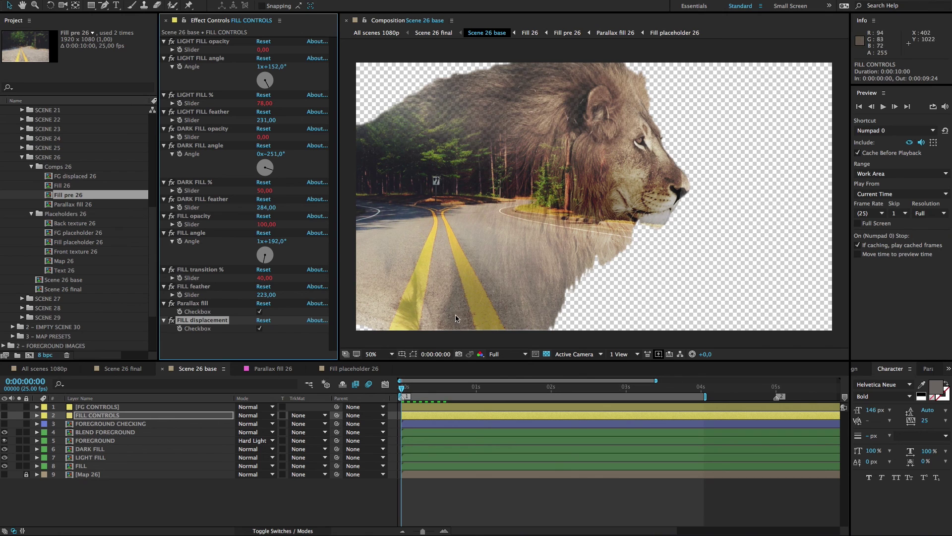